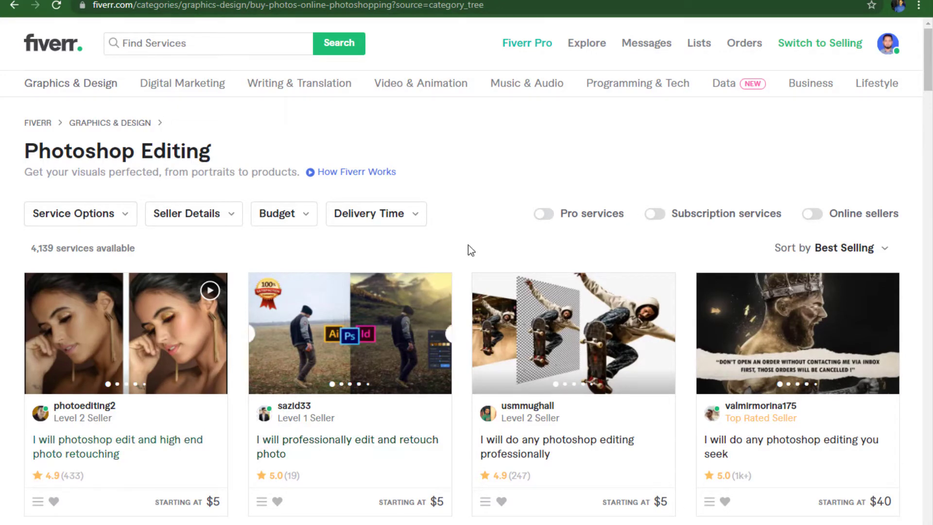
- Browse the Fiverr Photoshop Editing listings, examining the sellers' photo editing services, ratings and starting prices
scroll(494, 234, down, 3)
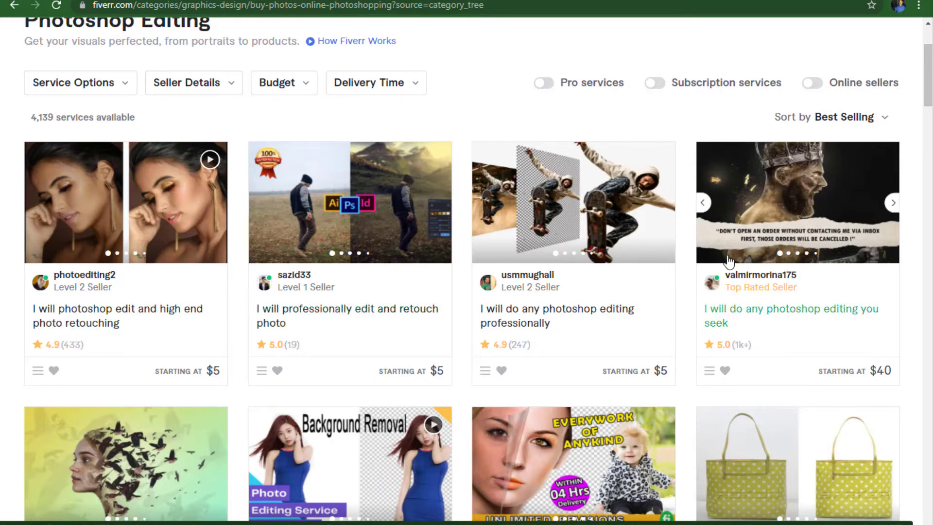
scroll(658, 348, down, 2)
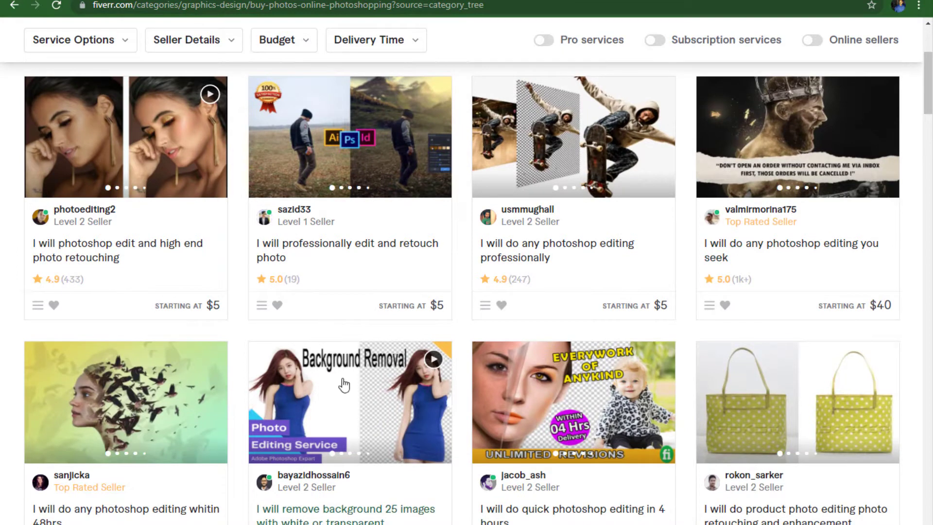
scroll(341, 413, down, 3)
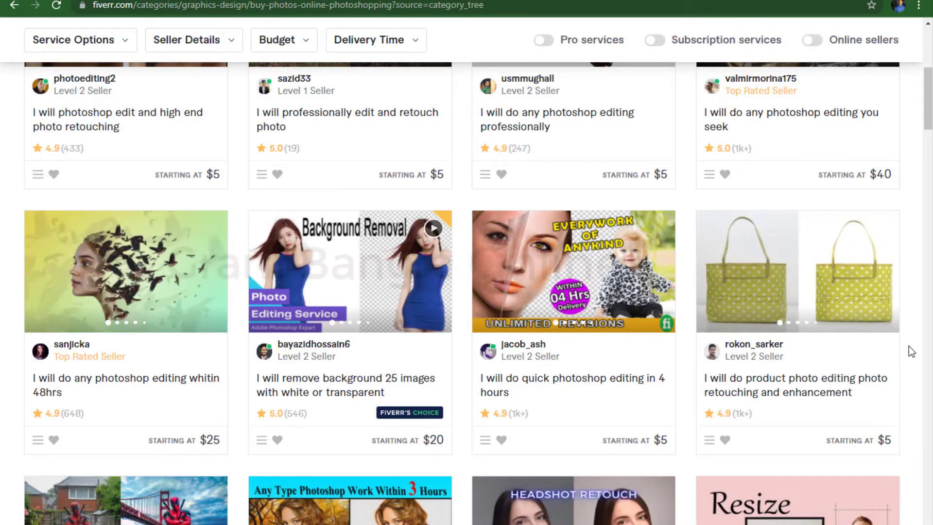
scroll(909, 347, down, 3)
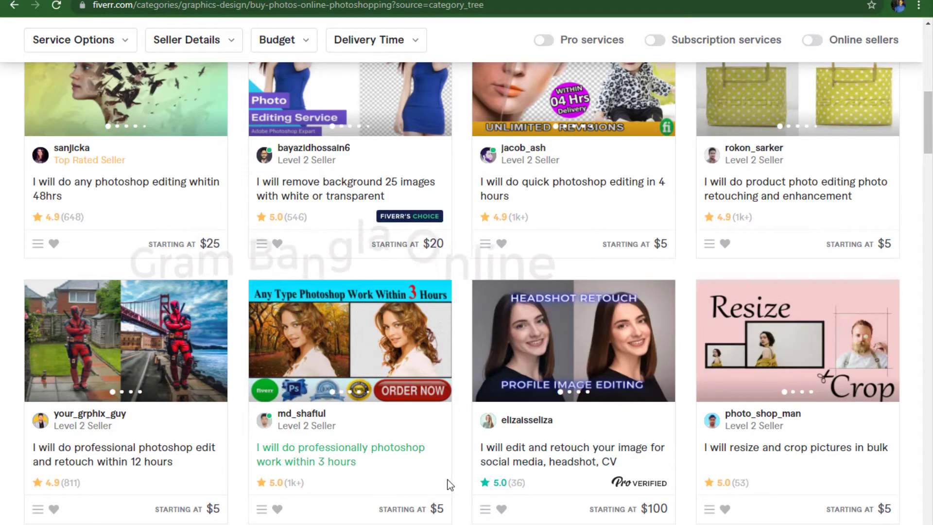
scroll(632, 469, down, 3)
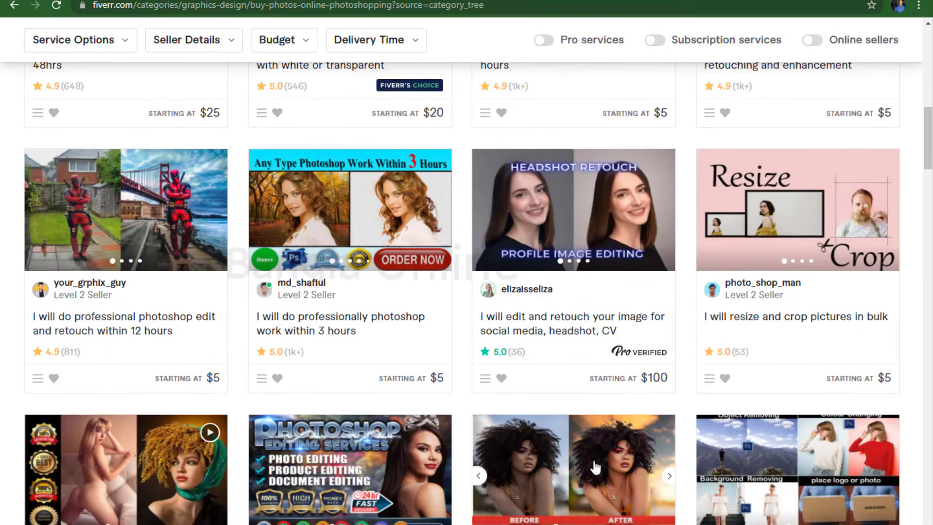
scroll(593, 461, up, 9)
scroll(594, 460, down, 8)
scroll(593, 460, up, 8)
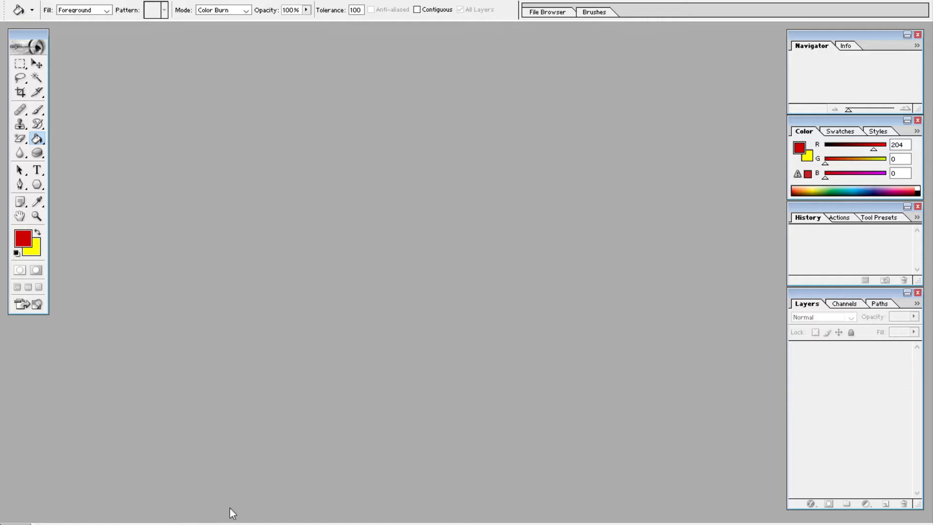
- Open the recent image file "final" from File Explorer in Photoshop
key(super+e)
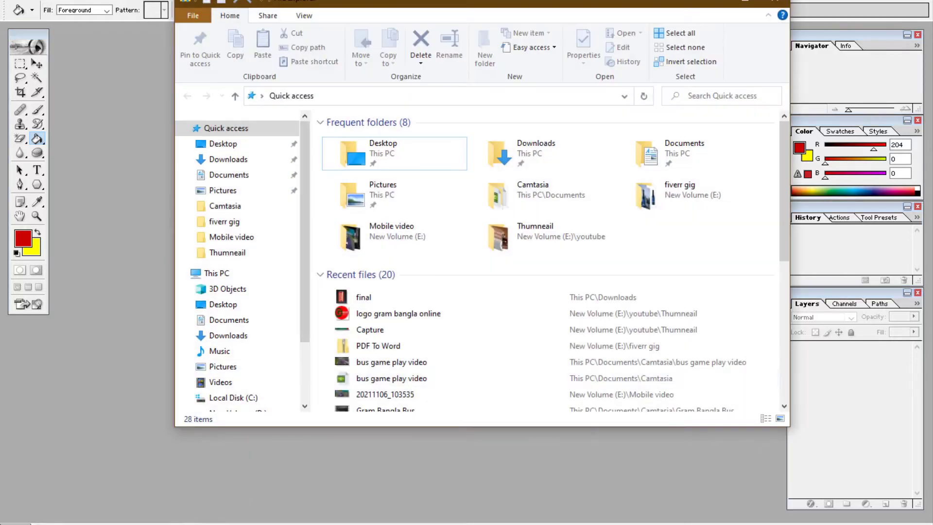
click(393, 297)
drag(392, 298, 132, 281)
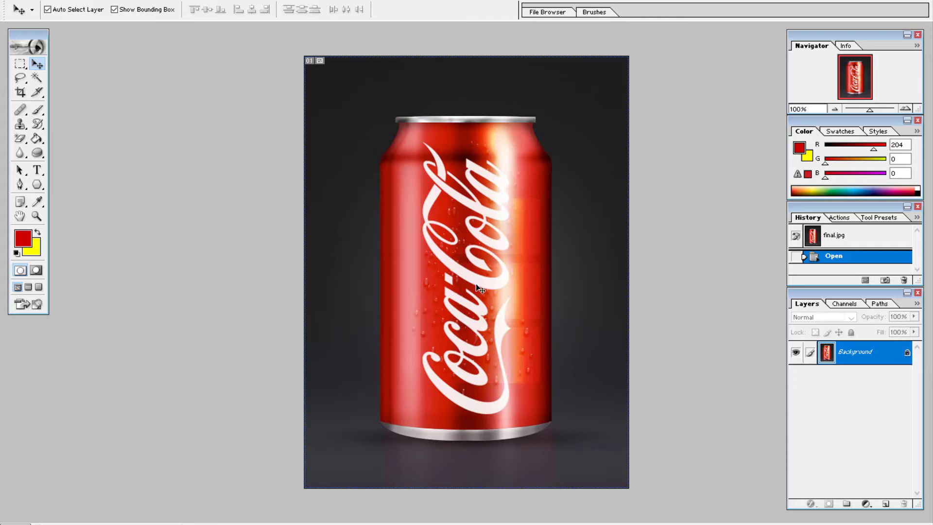
- Convert the locked Background of the can image to a regular layer, duplicate it, and delete the original layer
click(443, 301)
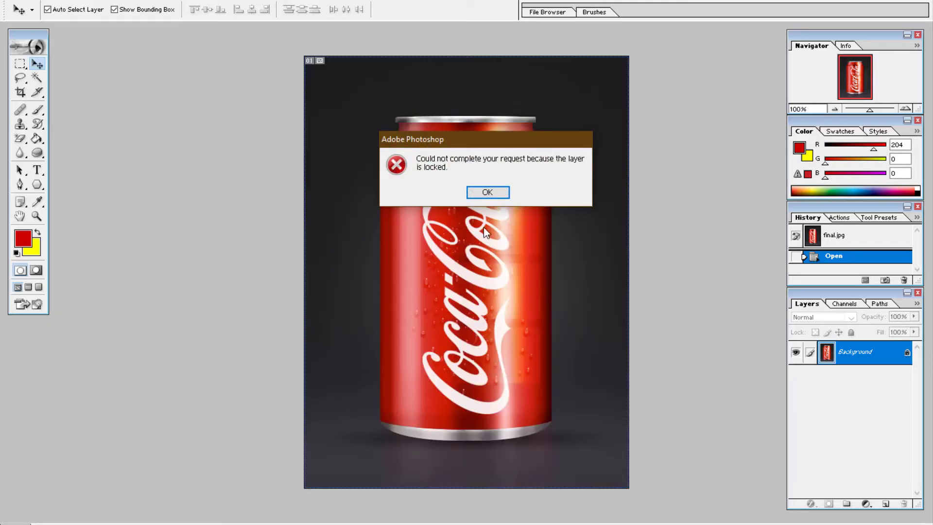
click(484, 193)
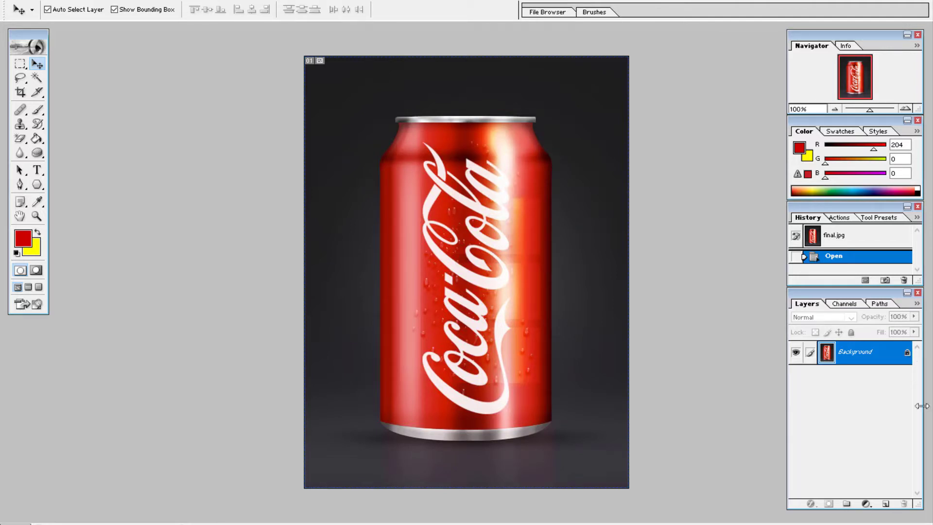
click(907, 353)
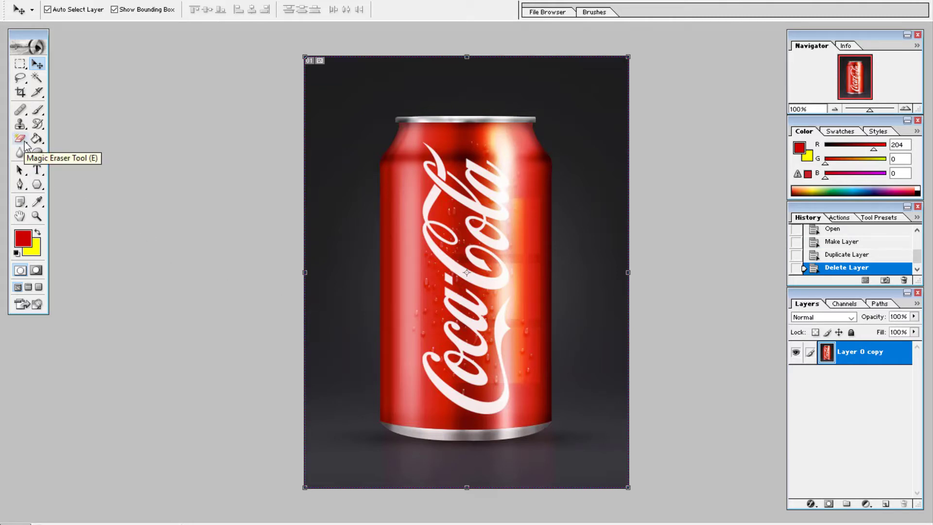
- Erase the dark background around the can with the Magic Eraser Tool and try moving the cut-out can
click(24, 142)
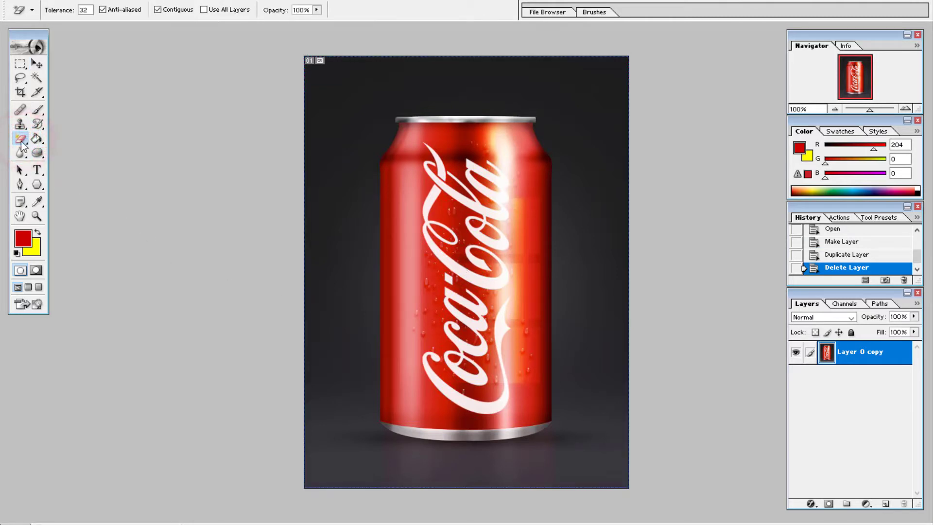
click(21, 142)
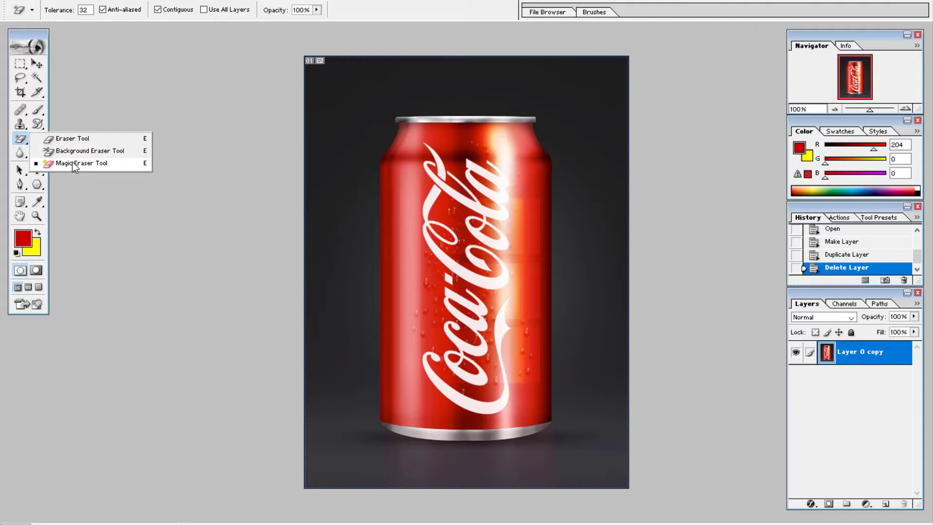
click(74, 164)
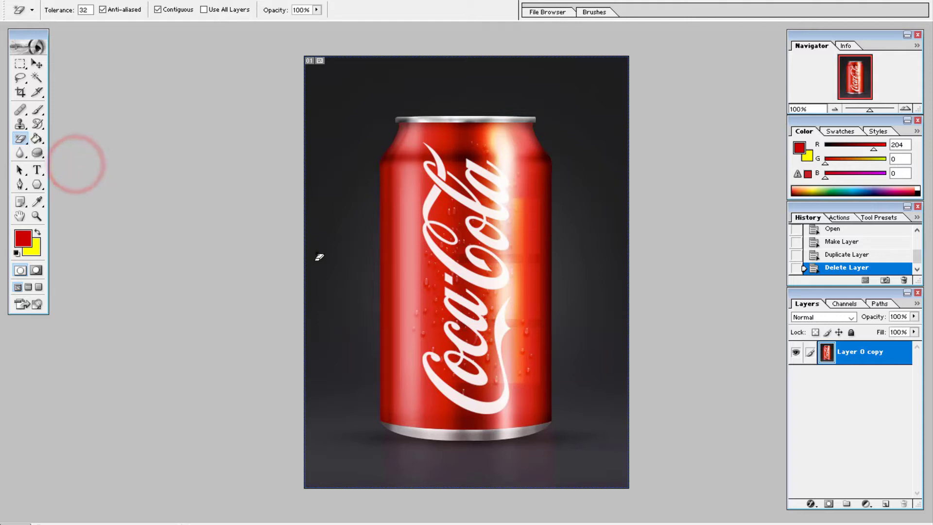
click(333, 265)
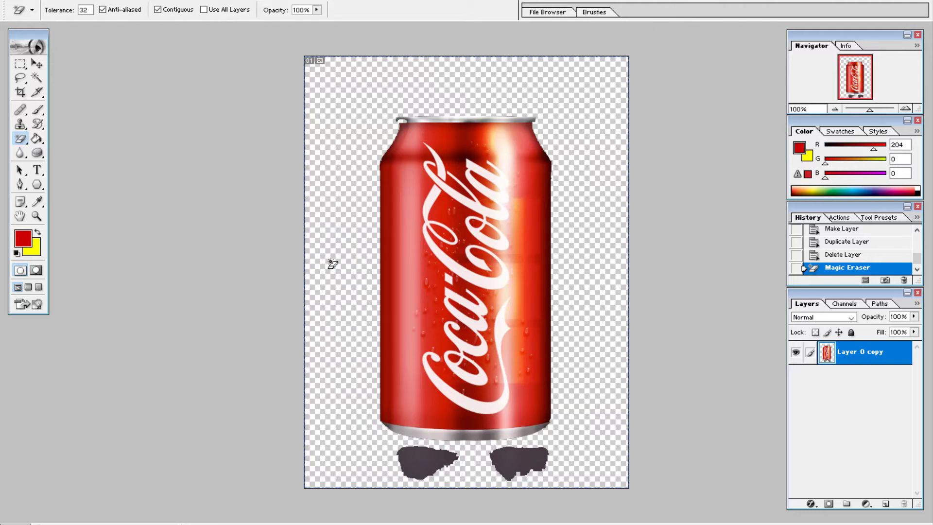
click(38, 63)
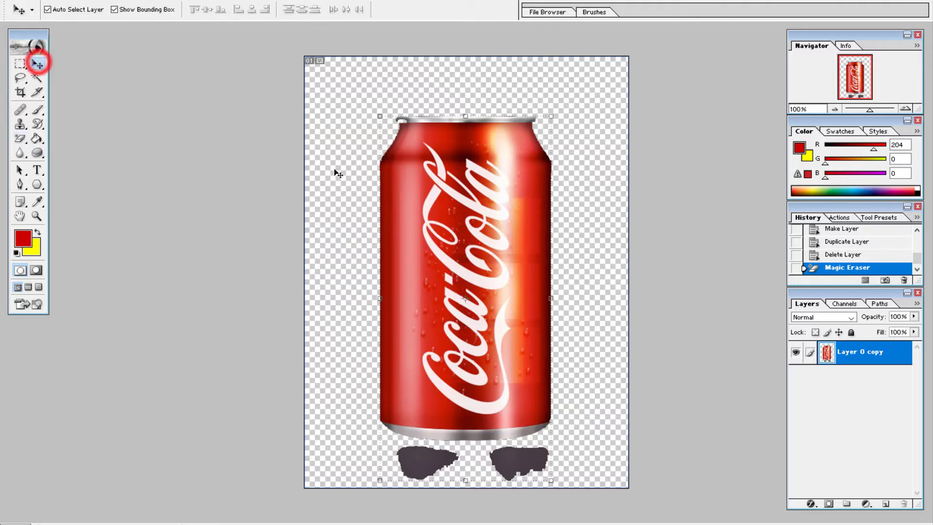
mouse_move(463, 243)
mouse_down()
mouse_move(509, 223)
mouse_move(530, 238)
mouse_move(542, 282)
mouse_move(396, 229)
mouse_move(483, 251)
mouse_move(457, 253)
mouse_move(454, 263)
mouse_move(506, 252)
mouse_move(479, 249)
mouse_up()
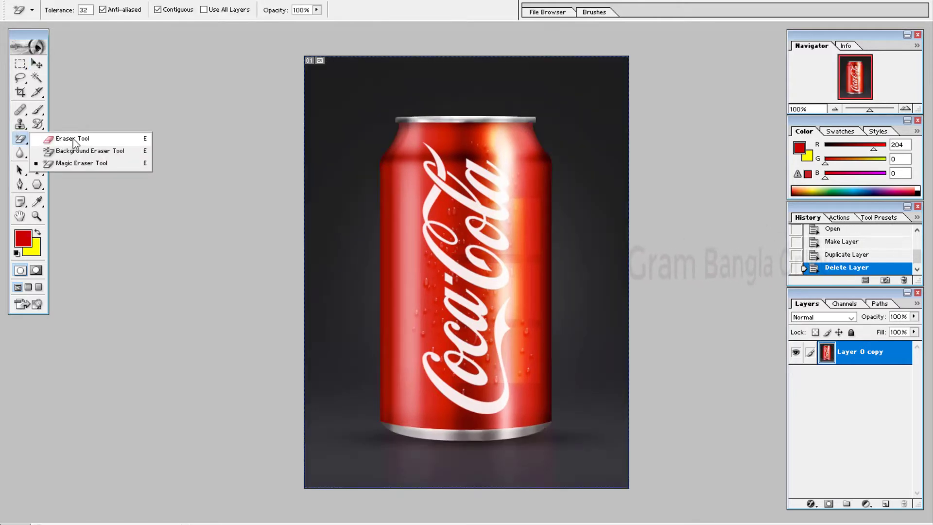
- Erase the dark background around the can by hand with the Eraser Tool, using an 87 px brush
click(72, 138)
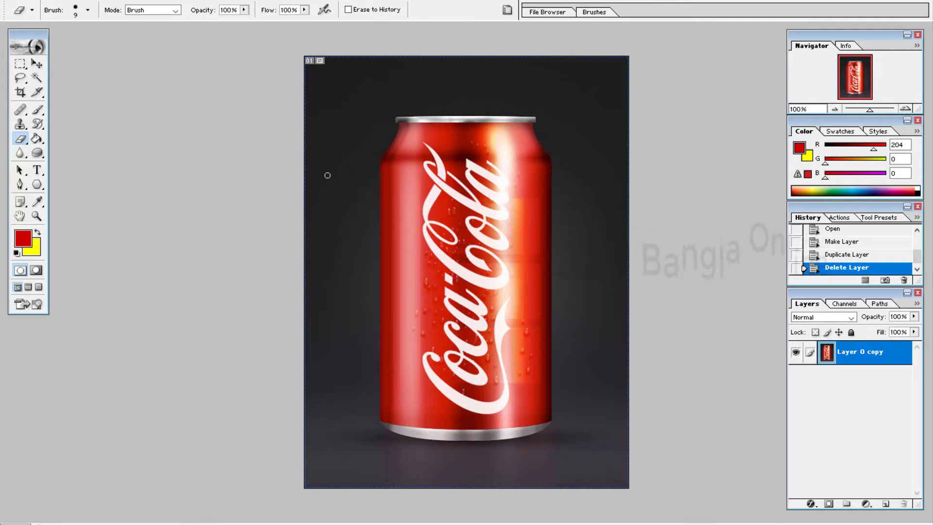
click(88, 9)
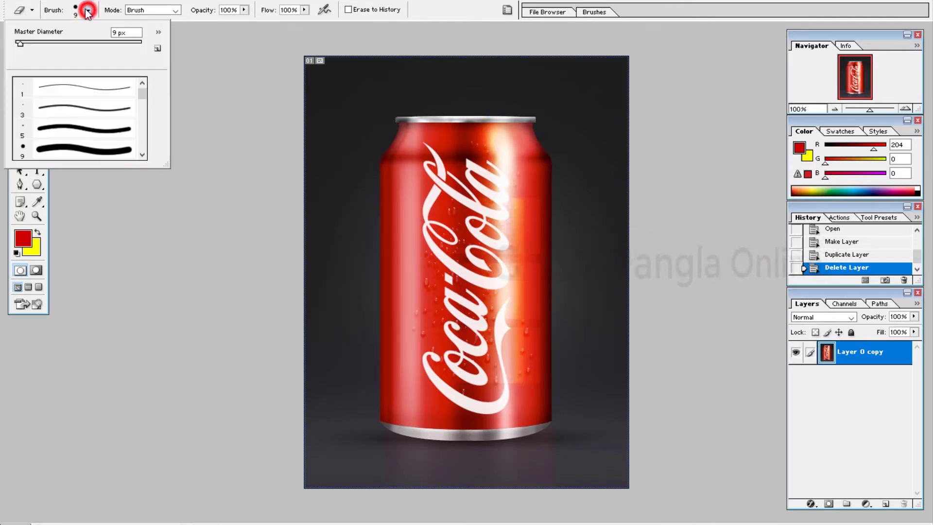
click(71, 44)
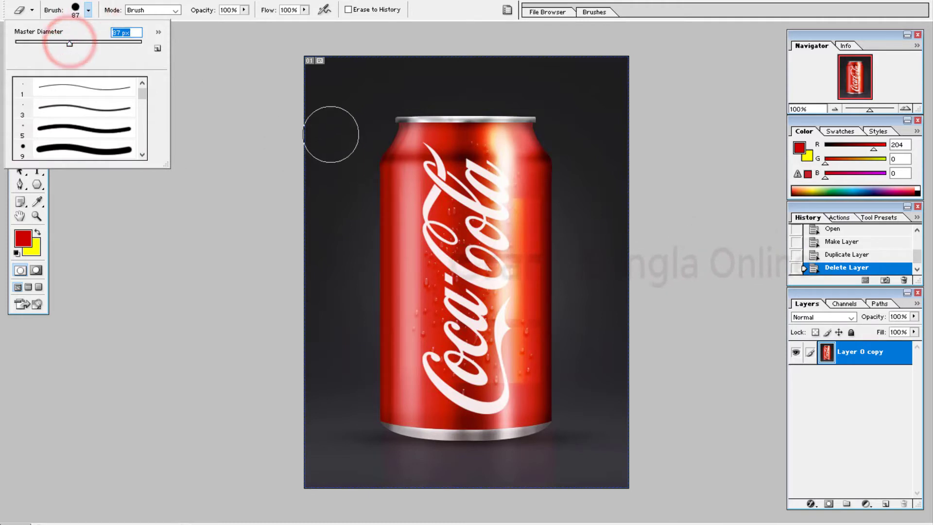
click(335, 118)
drag(335, 118, 315, 465)
mouse_move(315, 465)
mouse_down()
mouse_move(476, 478)
mouse_move(597, 474)
mouse_move(609, 406)
mouse_move(609, 479)
mouse_move(598, 318)
mouse_up()
mouse_move(601, 306)
mouse_down()
mouse_move(606, 133)
mouse_move(594, 83)
mouse_move(616, 77)
mouse_move(531, 62)
mouse_move(333, 62)
mouse_move(452, 85)
mouse_move(543, 86)
mouse_move(564, 100)
mouse_move(564, 122)
mouse_up()
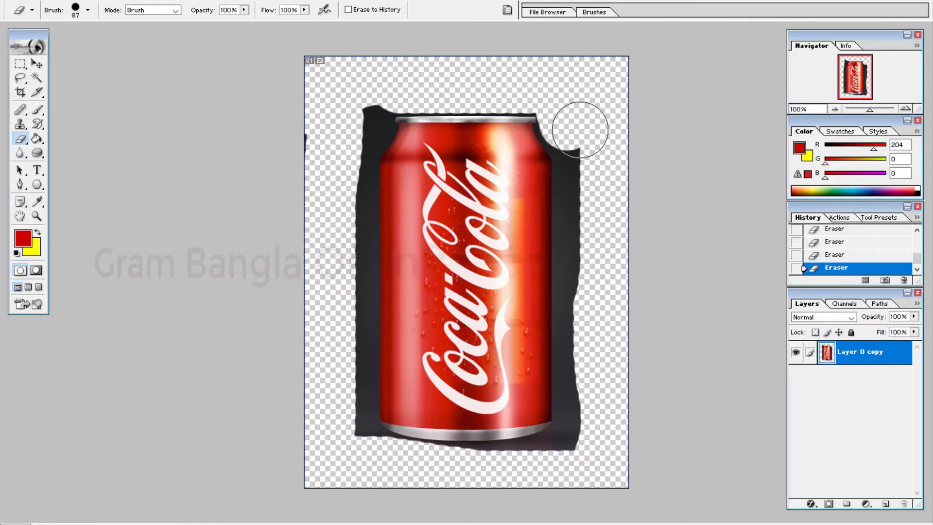
- Erase the dark area above the can's lid with the Background Eraser Tool
click(20, 138)
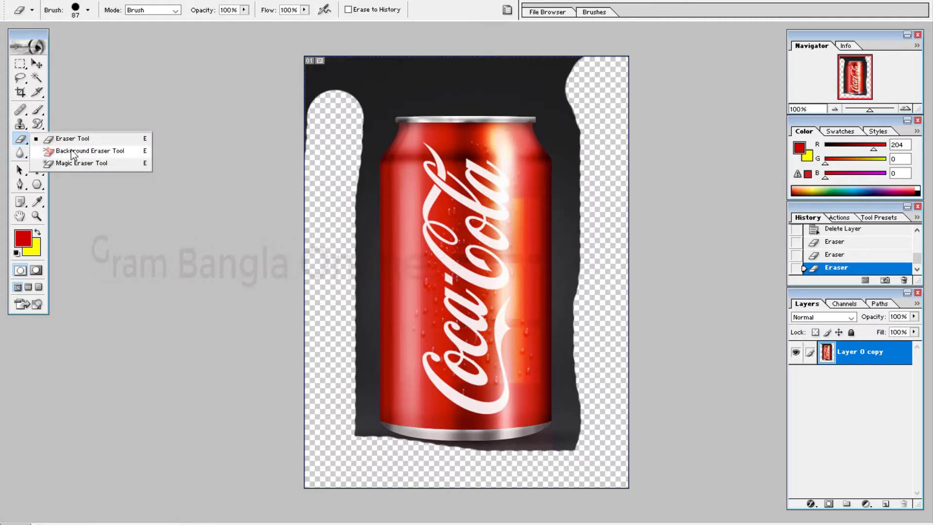
click(71, 152)
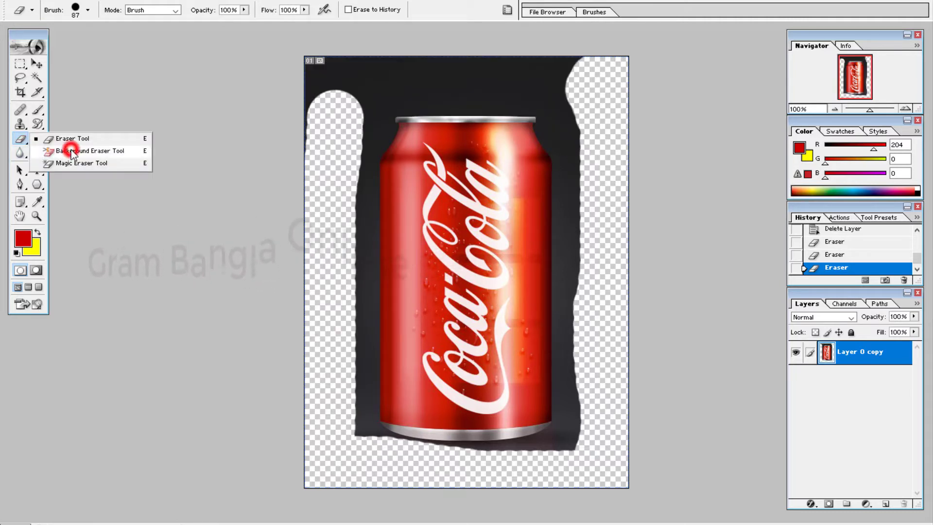
mouse_move(408, 86)
mouse_down()
mouse_move(352, 123)
mouse_move(360, 103)
mouse_move(383, 95)
mouse_move(558, 93)
mouse_up()
drag(494, 82, 381, 83)
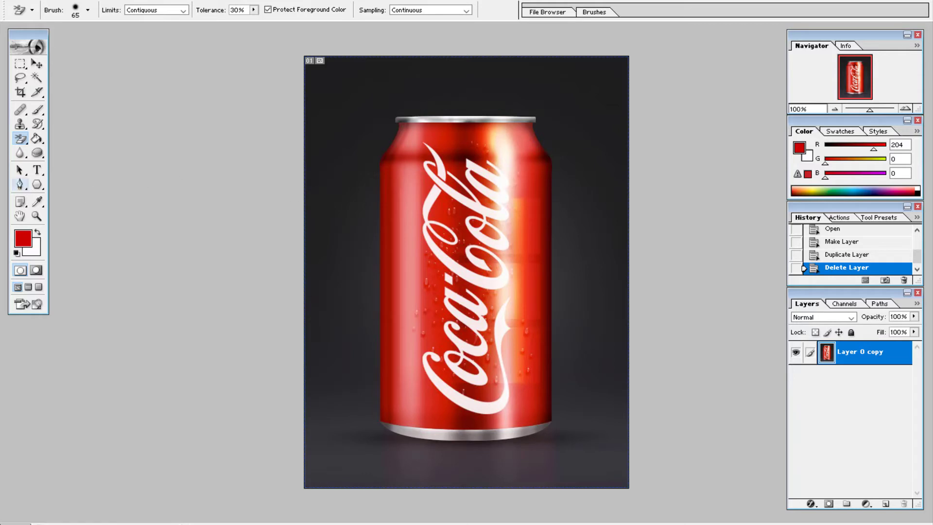
- Start a Pen Tool path with a first anchor point on the can's left edge and fine-tune its position
click(19, 185)
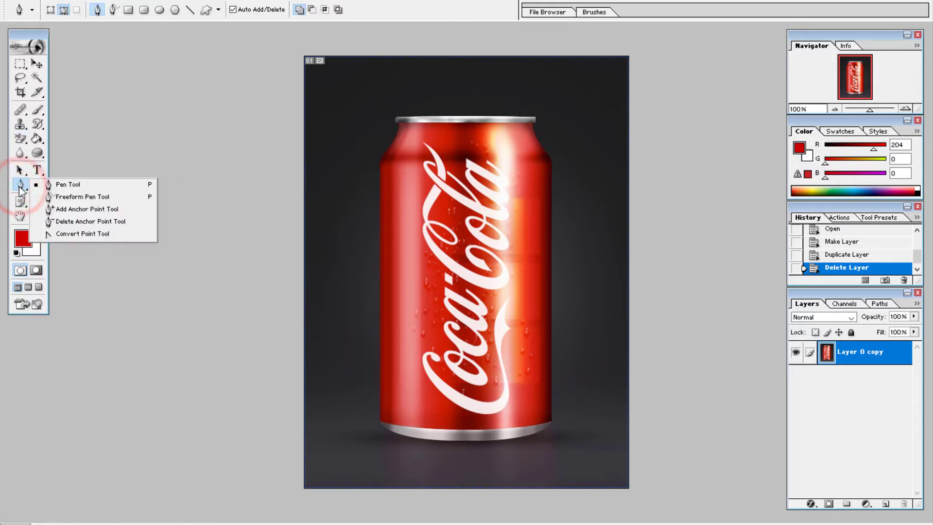
click(77, 186)
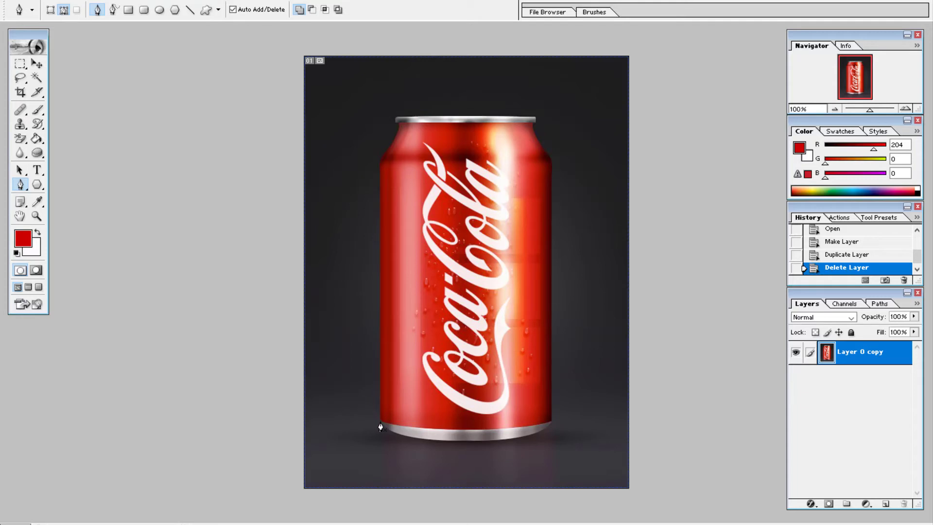
click(379, 256)
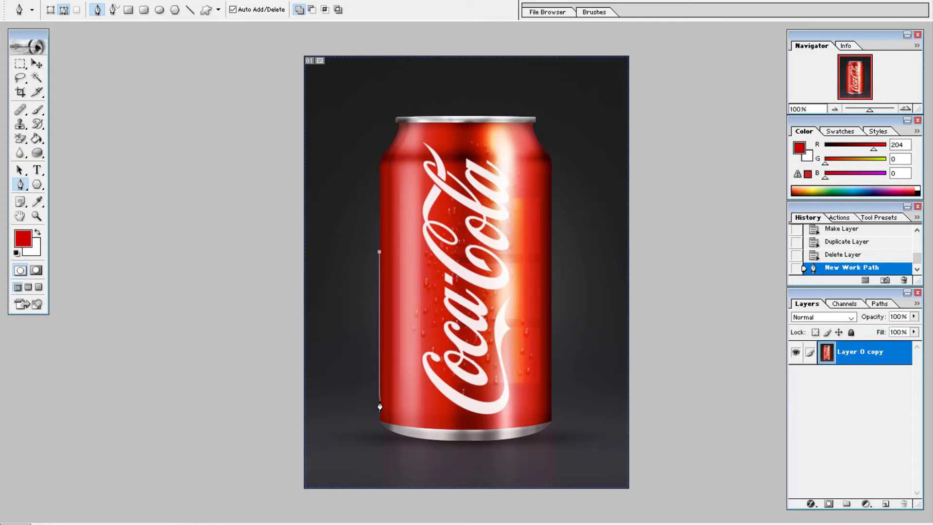
scroll(380, 406, up, 3)
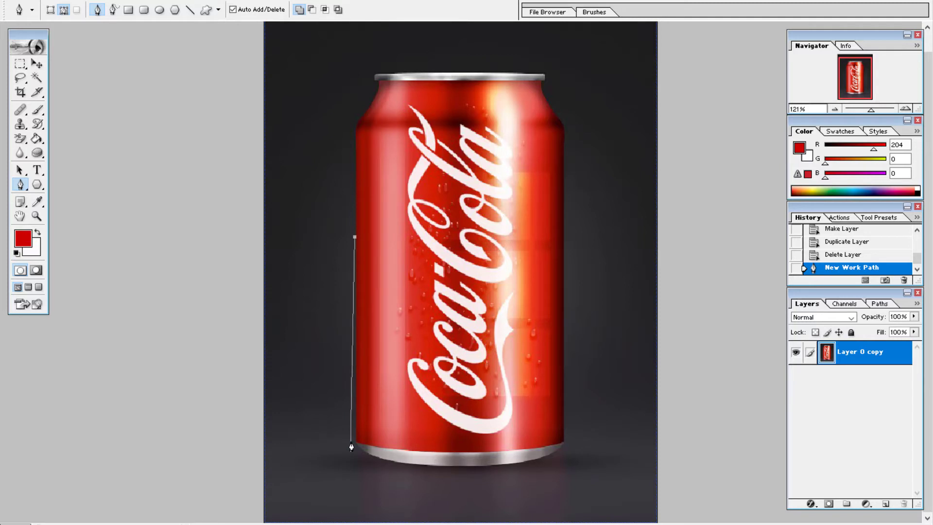
click(354, 237)
drag(355, 229, 355, 231)
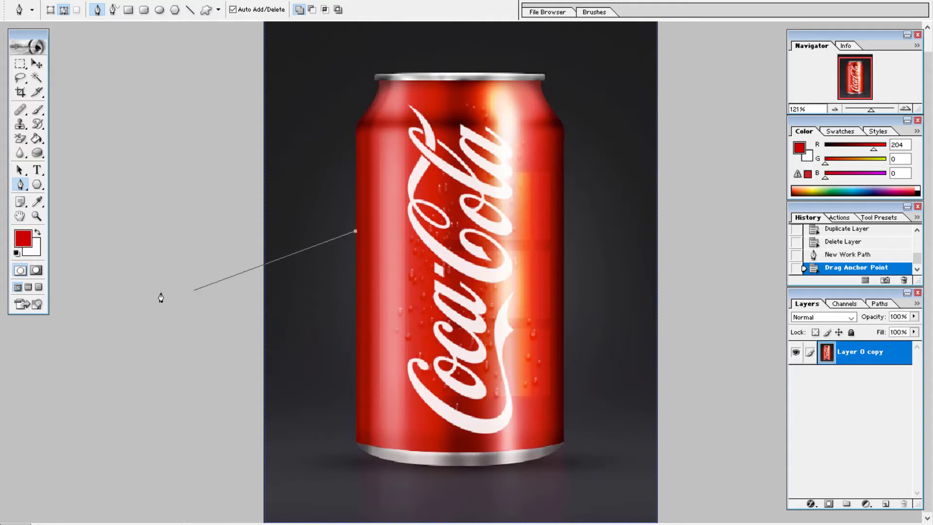
- Add a second anchor point to the path further down the can's left edge, working at 300% magnification
click(36, 217)
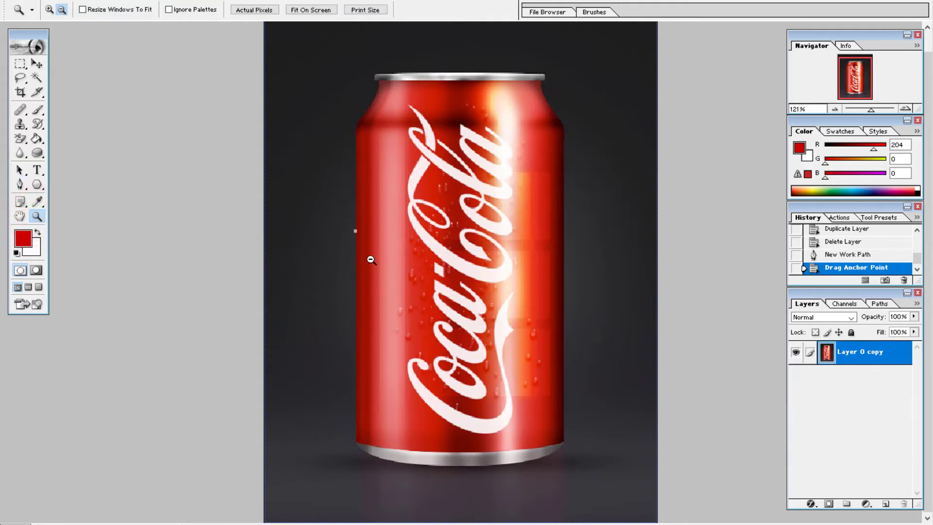
click(339, 269)
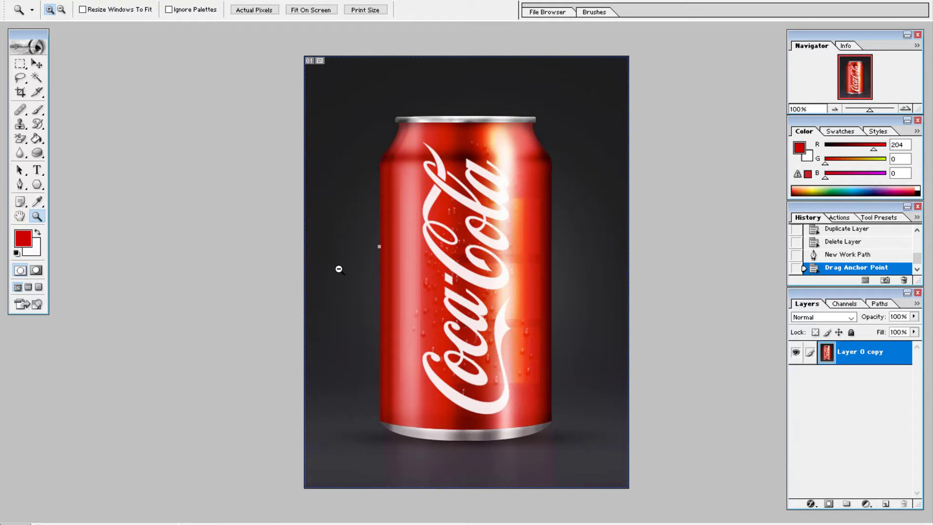
click(339, 268)
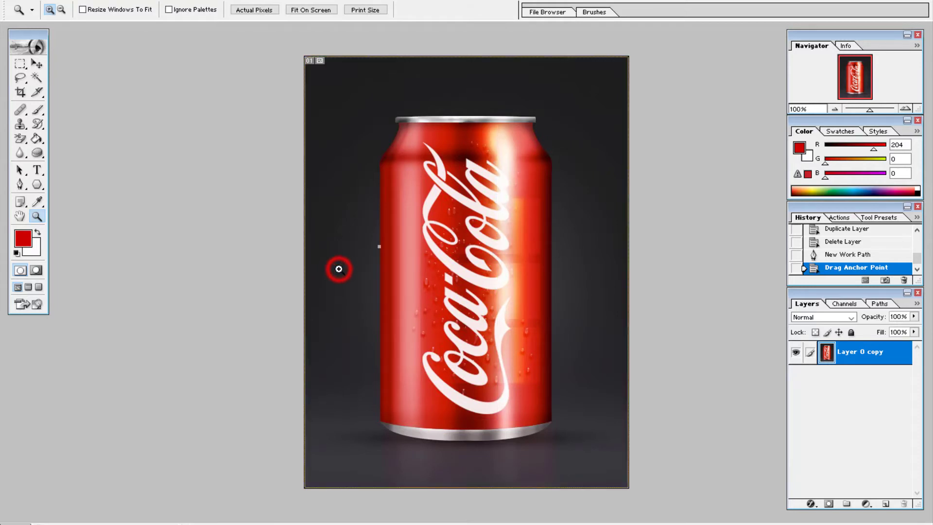
click(337, 267)
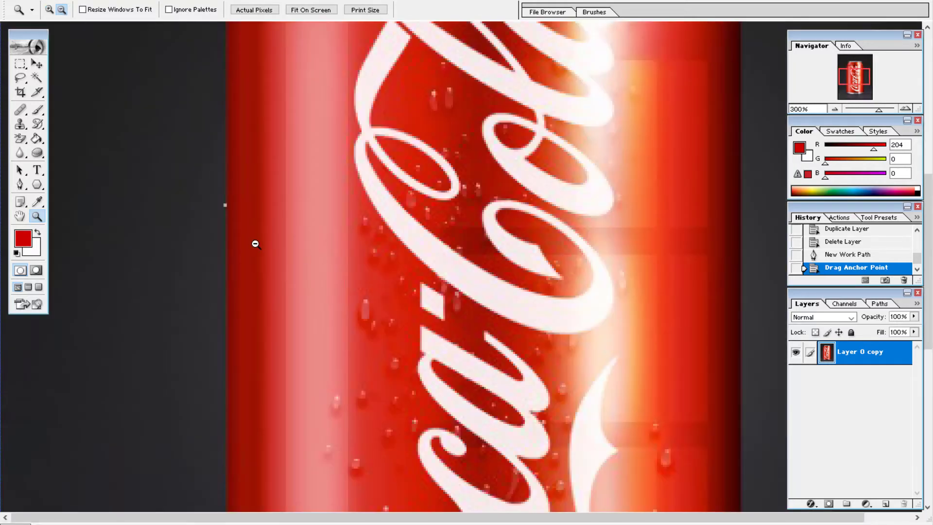
click(20, 186)
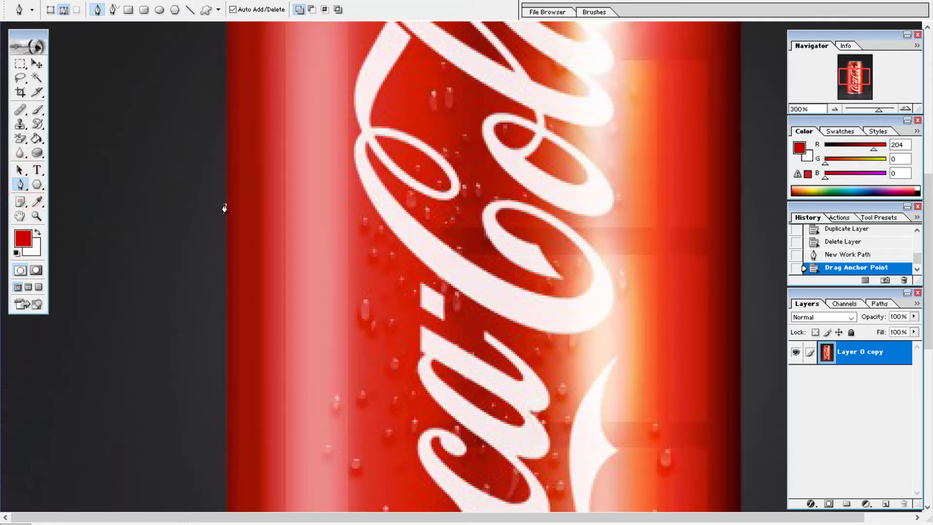
drag(225, 209, 224, 376)
click(225, 341)
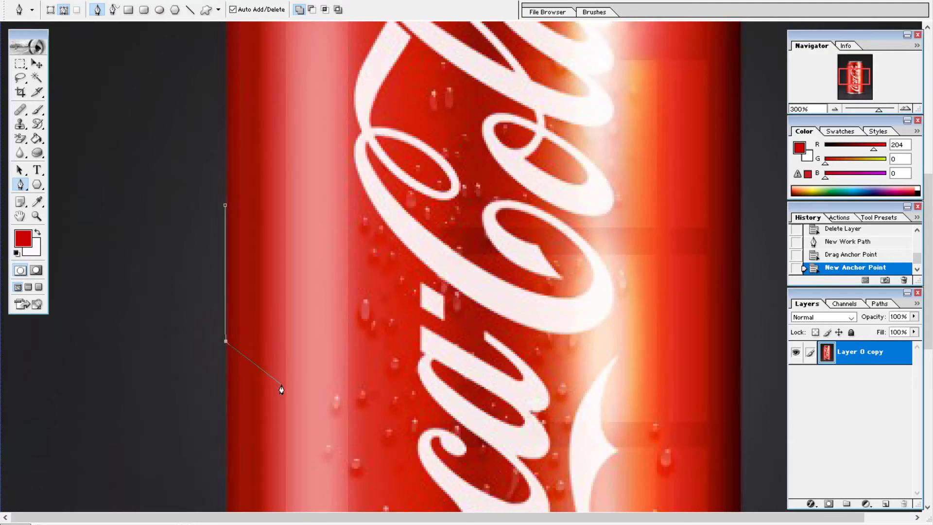
- Extend the path down the can's left edge to its bottom corner, then add a curved anchor point on the bottom rim without its forward handle
scroll(282, 390, down, 5)
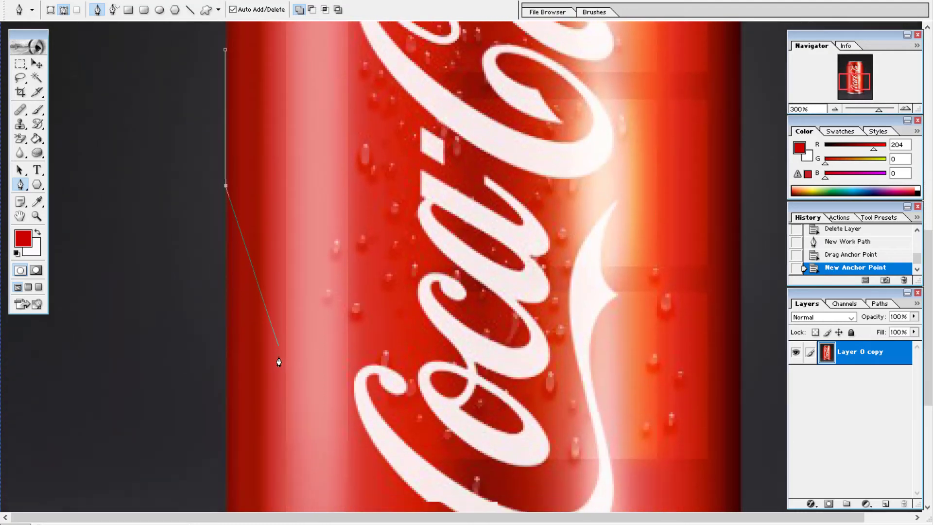
scroll(278, 362, down, 5)
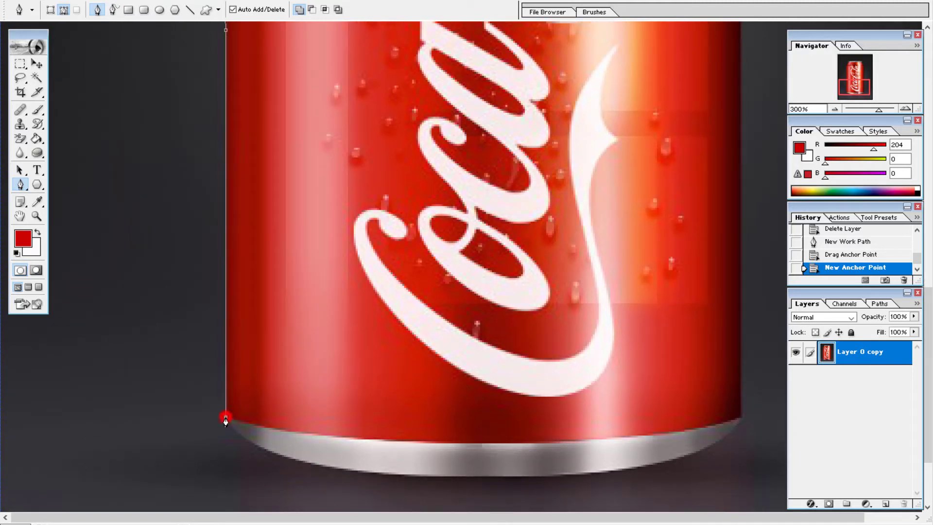
click(226, 418)
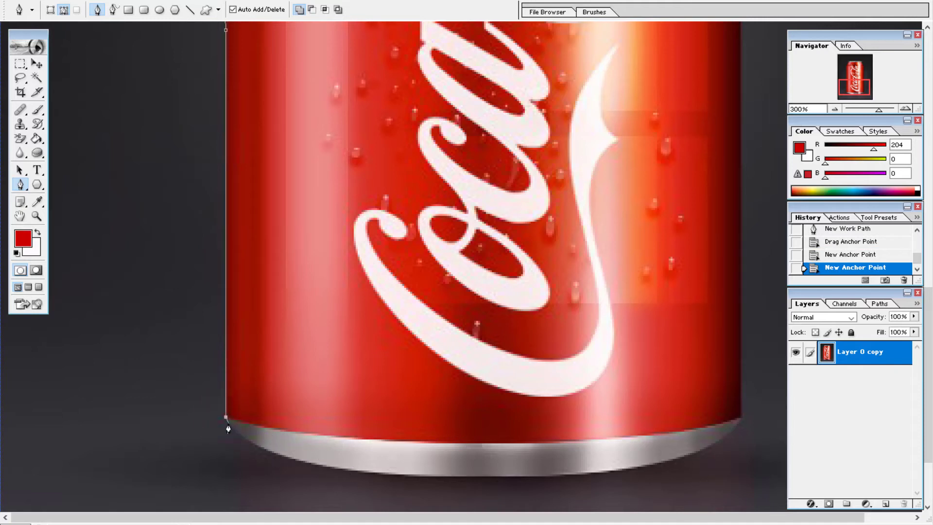
click(298, 460)
drag(298, 461, 357, 473)
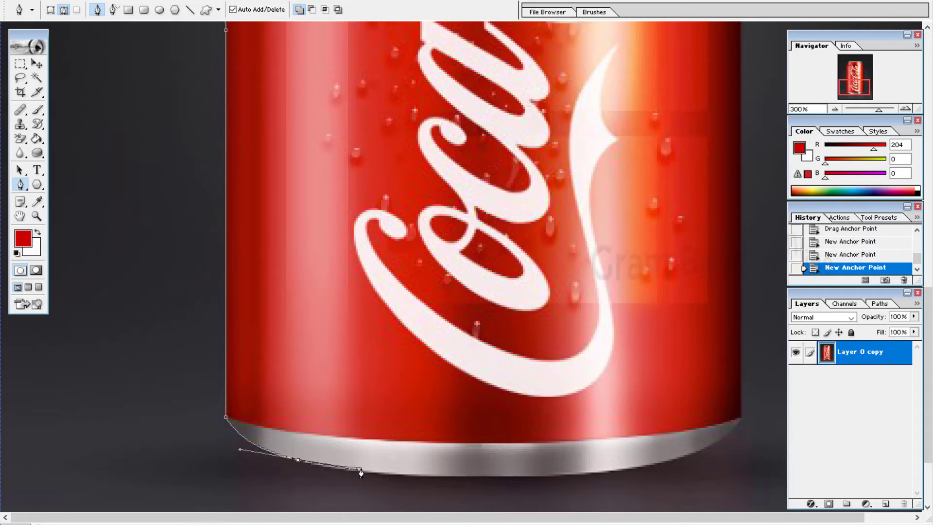
alt+click(297, 459)
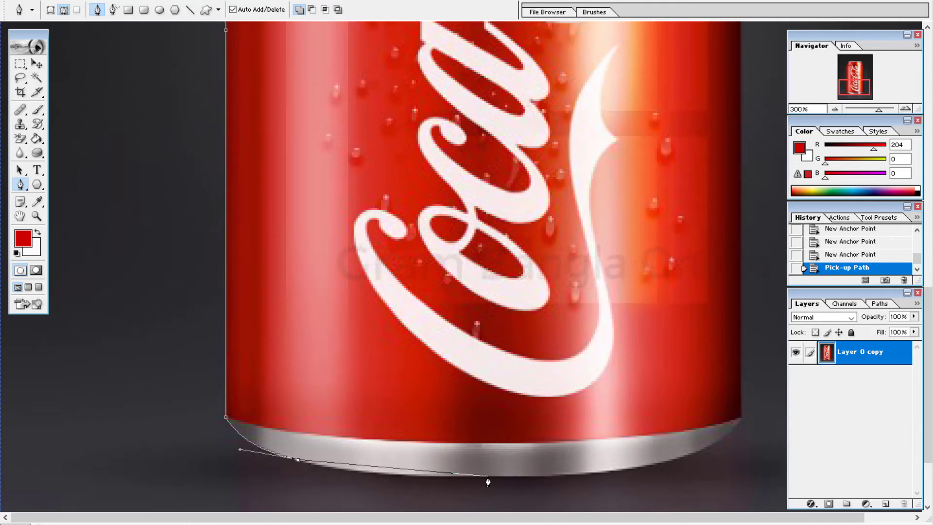
- Continue the path along the silver bottom rim with curved anchor points at its middle and at the can's lower right corner
click(488, 476)
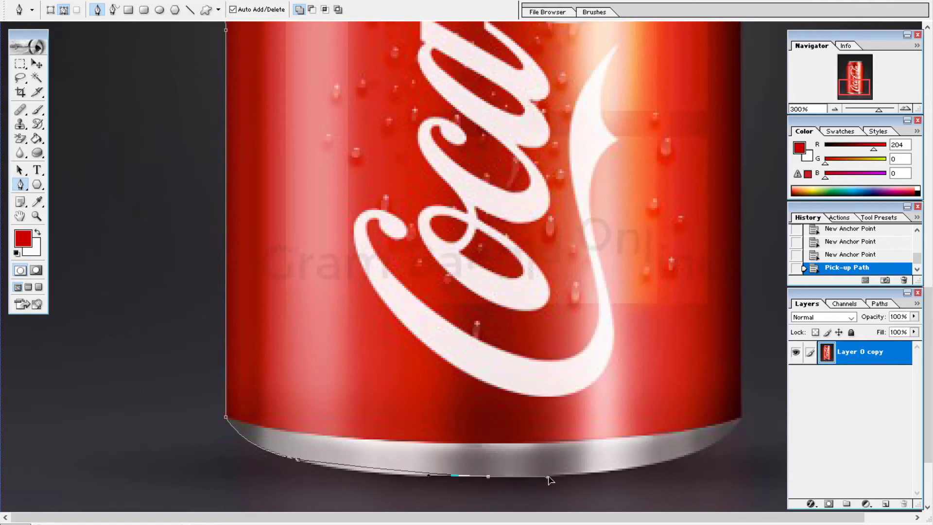
drag(554, 480, 589, 474)
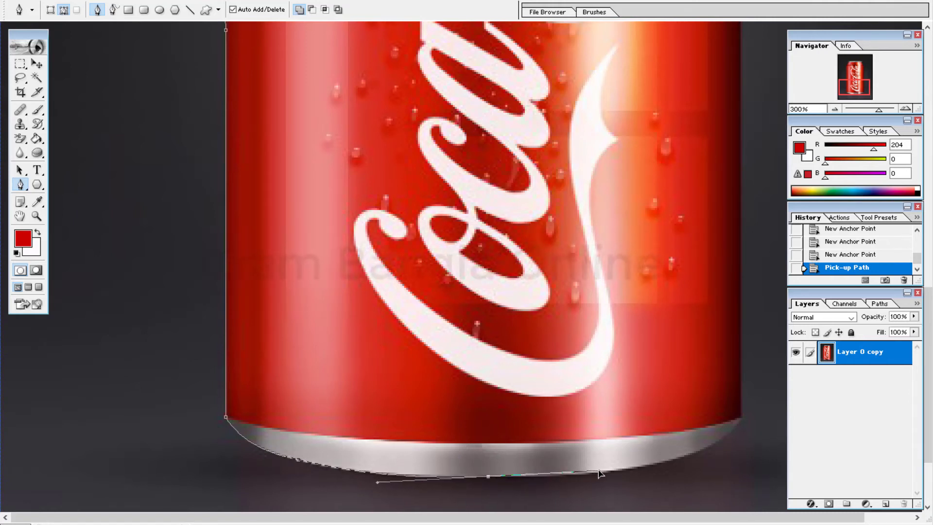
drag(610, 474, 607, 472)
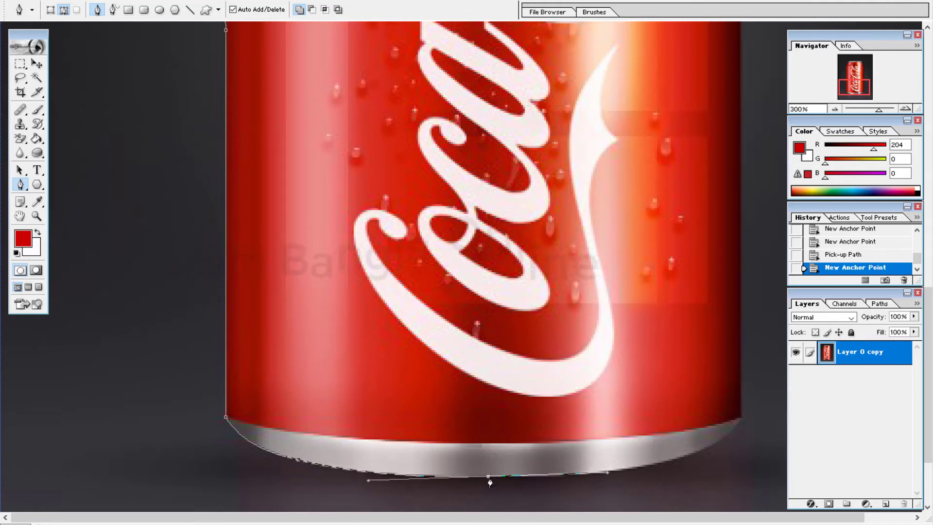
click(488, 478)
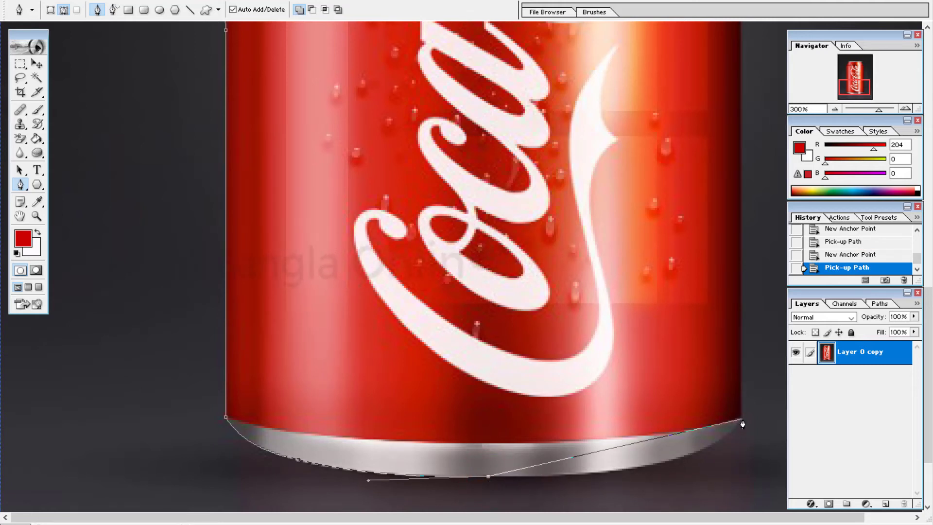
drag(743, 418, 787, 350)
drag(743, 421, 758, 471)
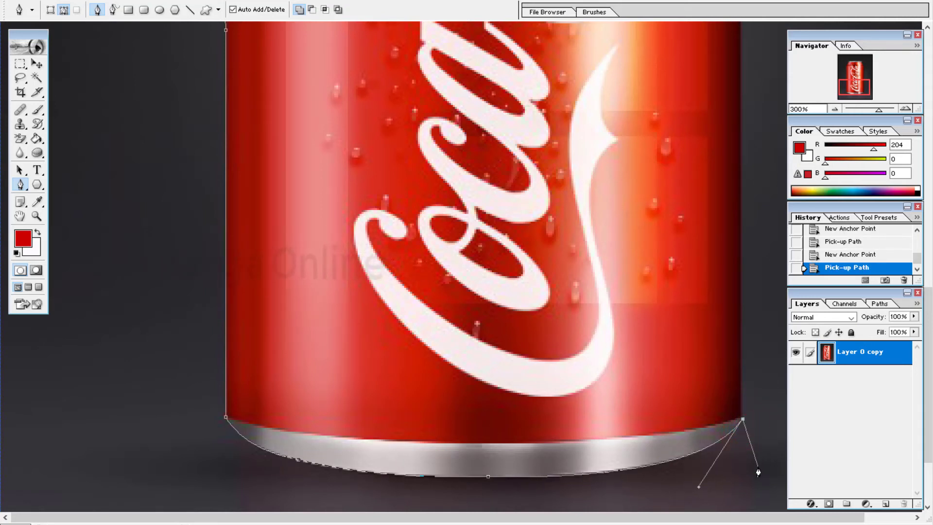
- Continue the path up the can's right edge and along the curved right shoulder to the lid
scroll(758, 472, up, 10)
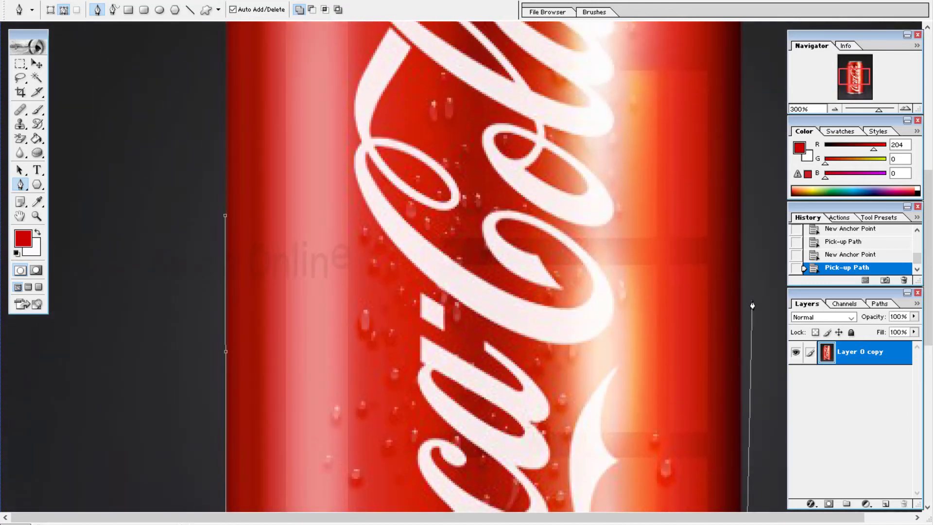
scroll(752, 305, up, 8)
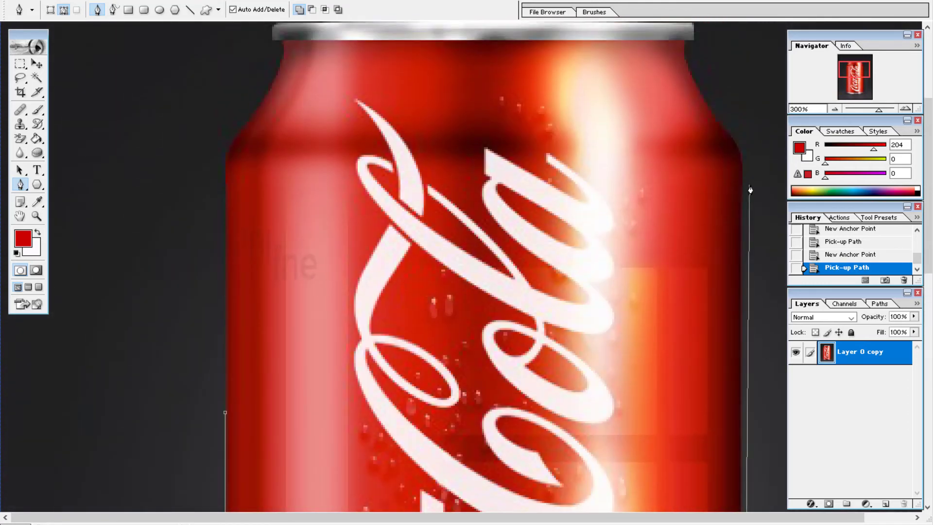
click(743, 154)
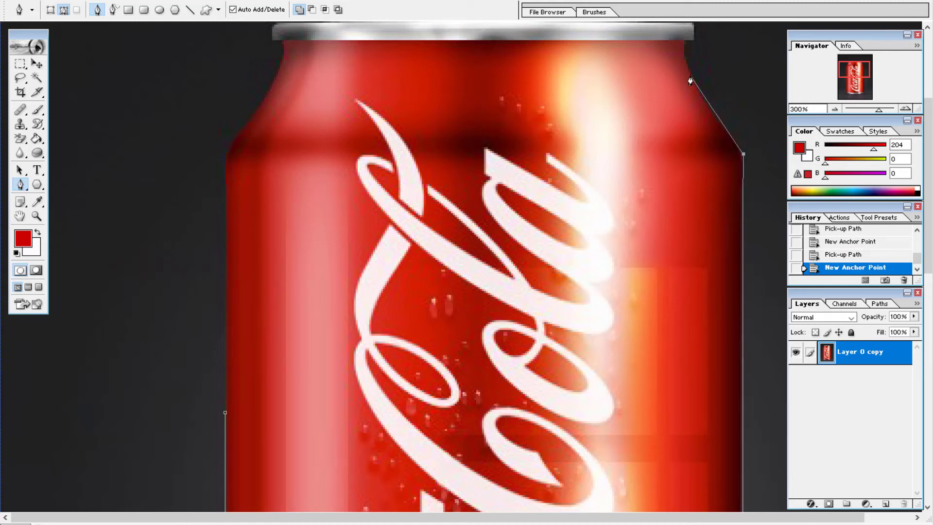
drag(691, 77, 680, 48)
scroll(694, 132, up, 3)
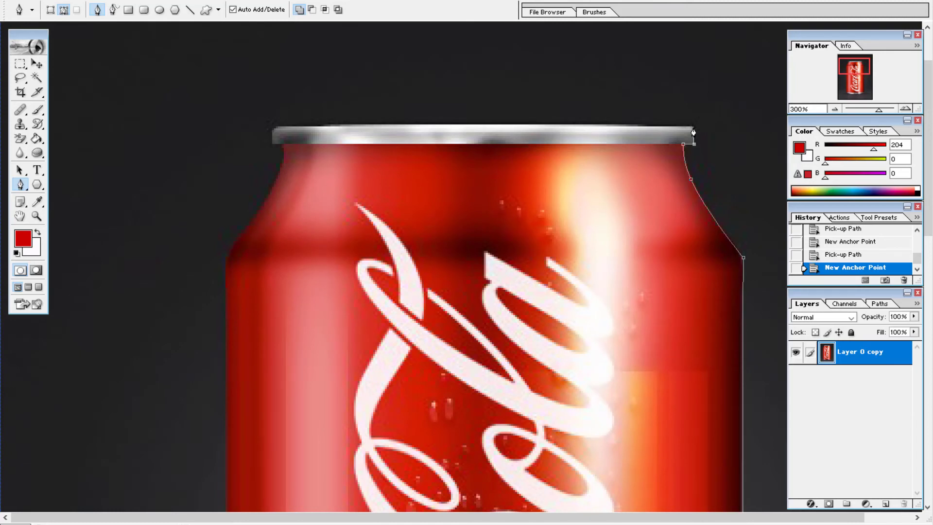
- Trace the path across the lid and down the left shoulder, and close it at the first anchor point
click(694, 128)
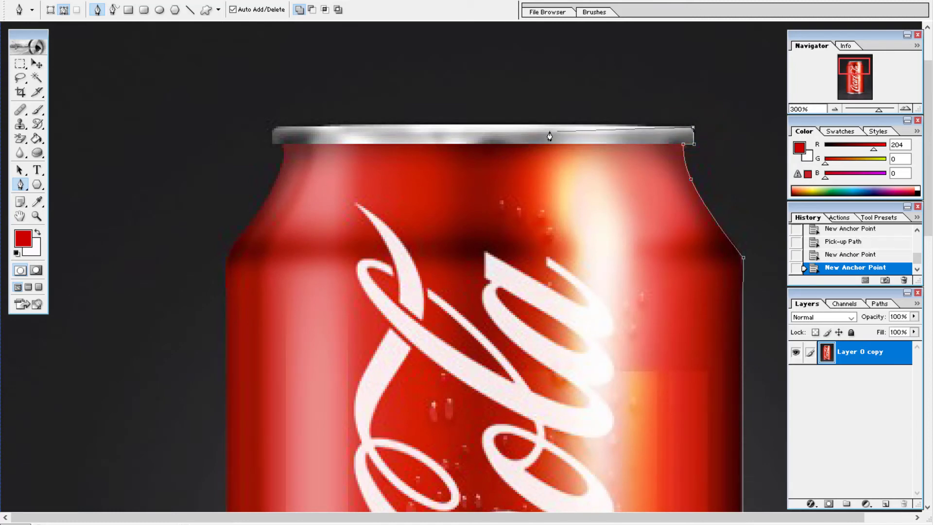
click(275, 131)
scroll(229, 318, down, 5)
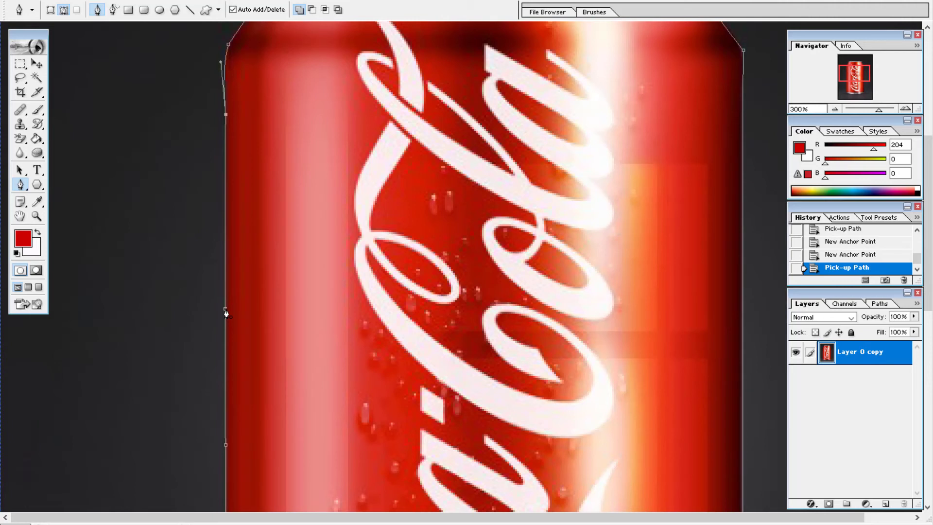
mouse_move(226, 314)
mouse_down()
mouse_move(265, 309)
mouse_move(225, 314)
mouse_up()
click(225, 313)
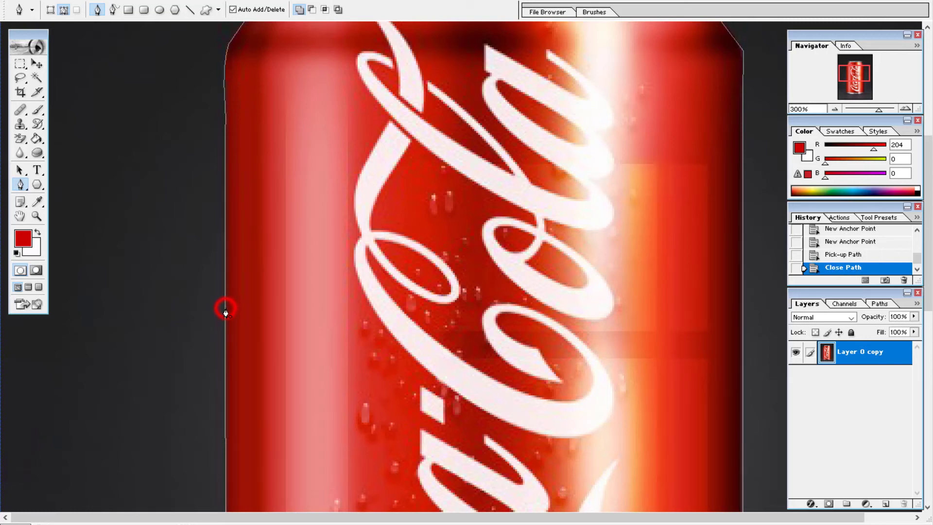
- Convert the closed can path into a new anti-aliased selection with a feather radius of 1 pixel
scroll(483, 334, up, 3)
scroll(487, 336, up, 1)
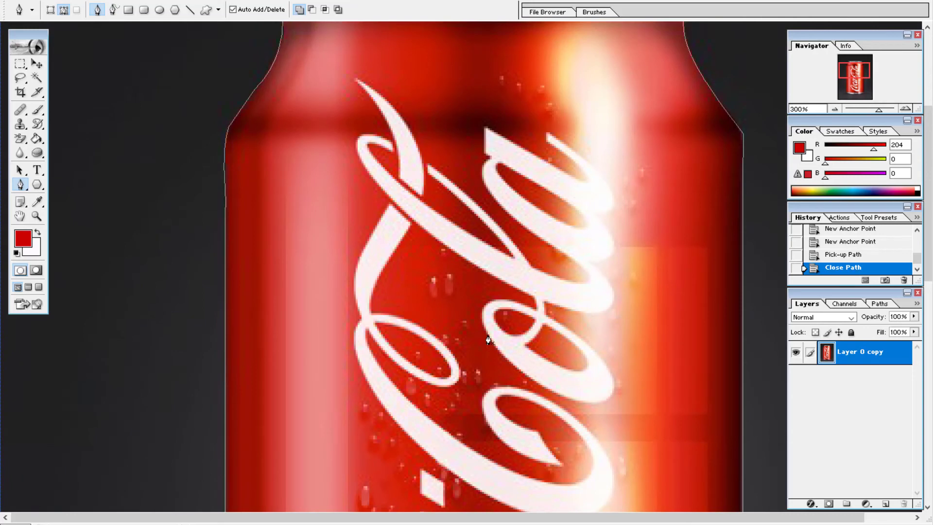
double_click(37, 216)
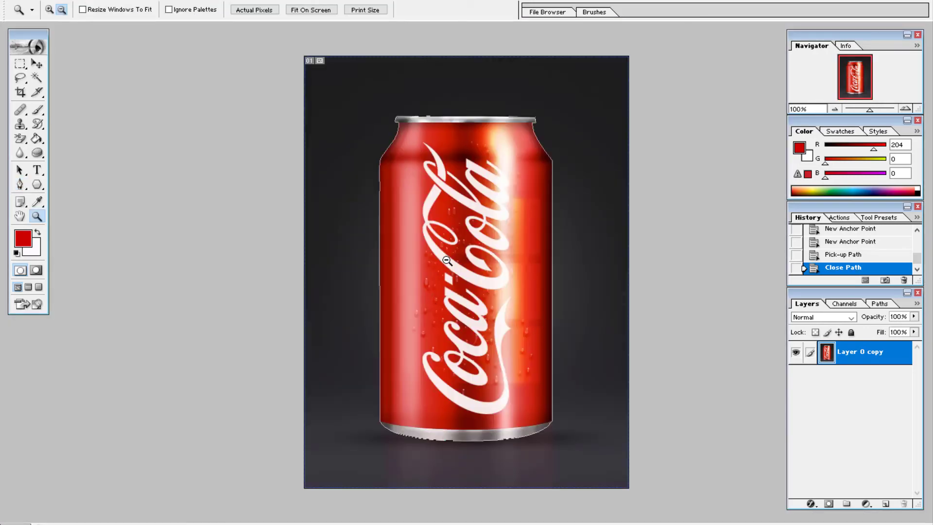
key(p)
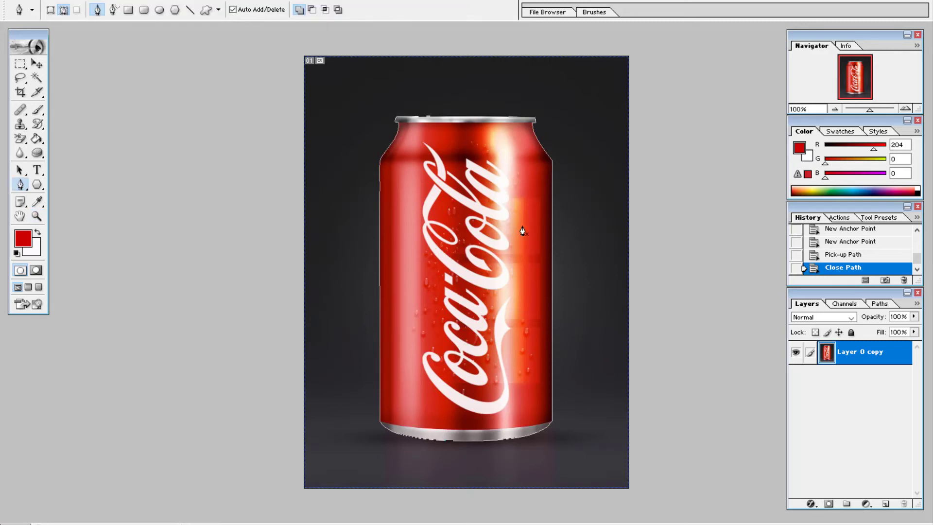
right_click(456, 228)
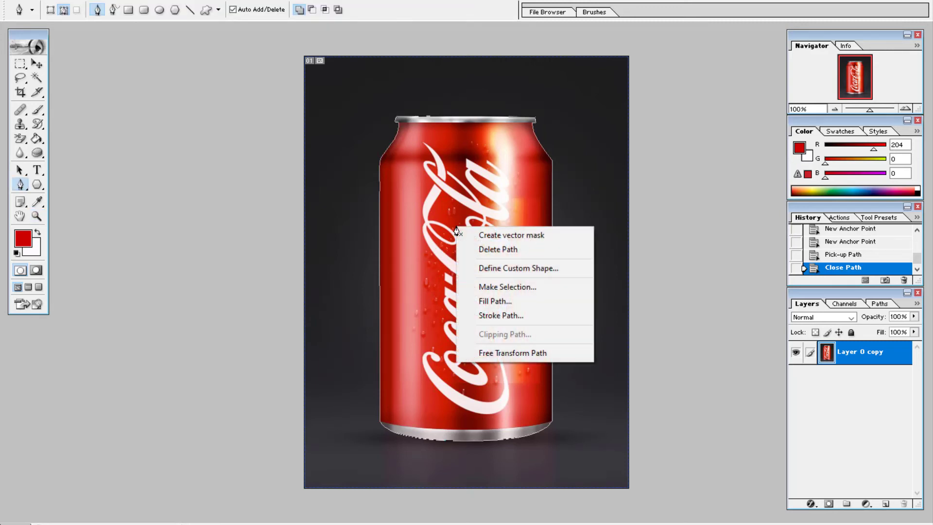
click(494, 289)
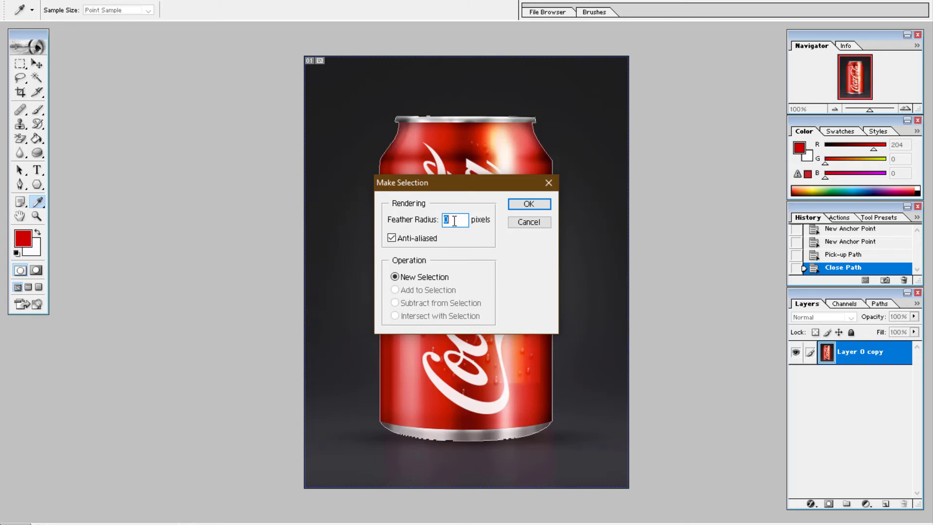
text(1)
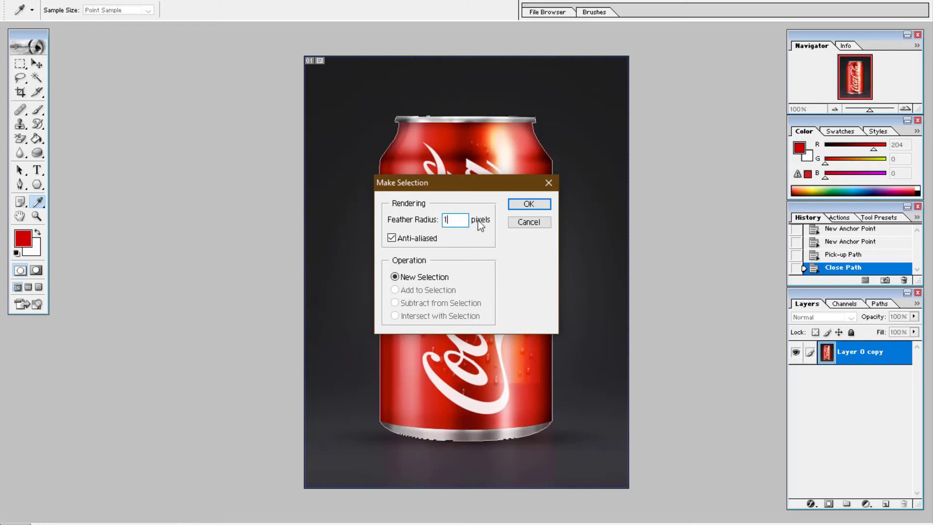
click(518, 206)
key(p)
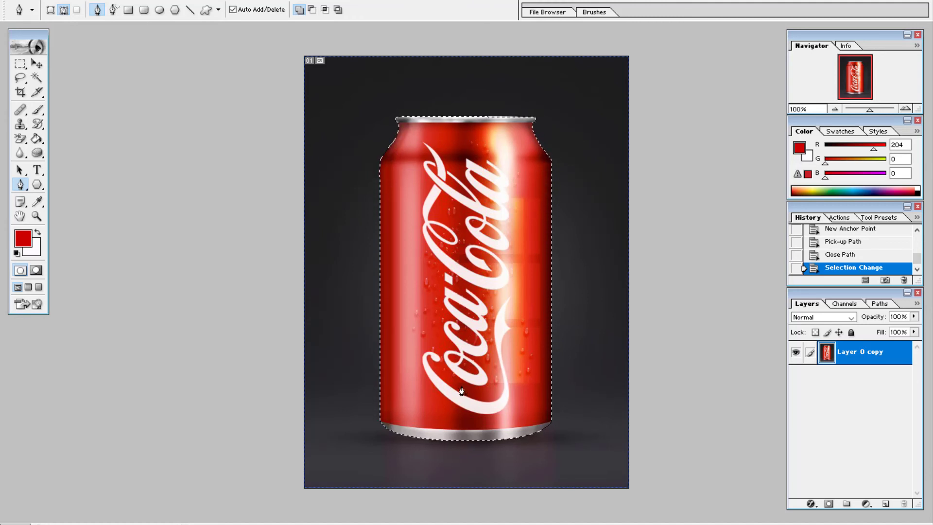
- Invert the can selection, delete the dark background and deselect
scroll(461, 390, down, 1)
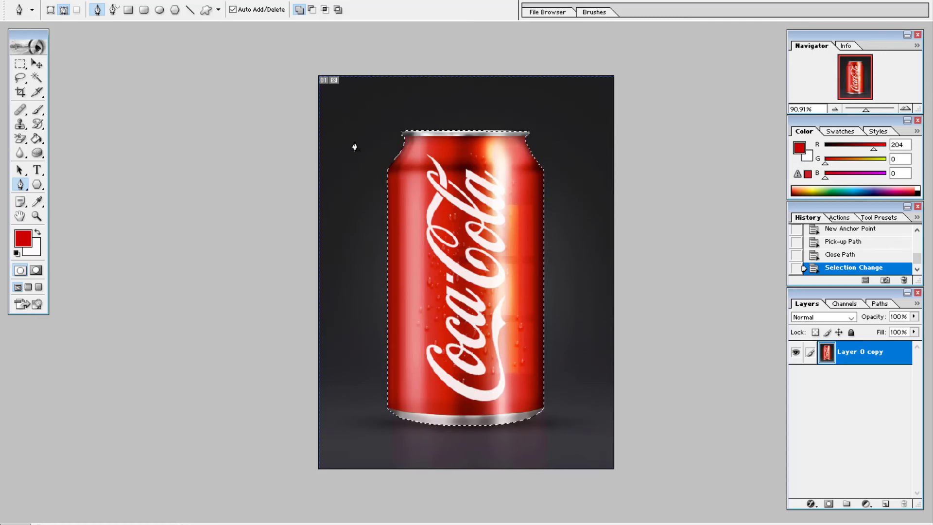
click(138, 1)
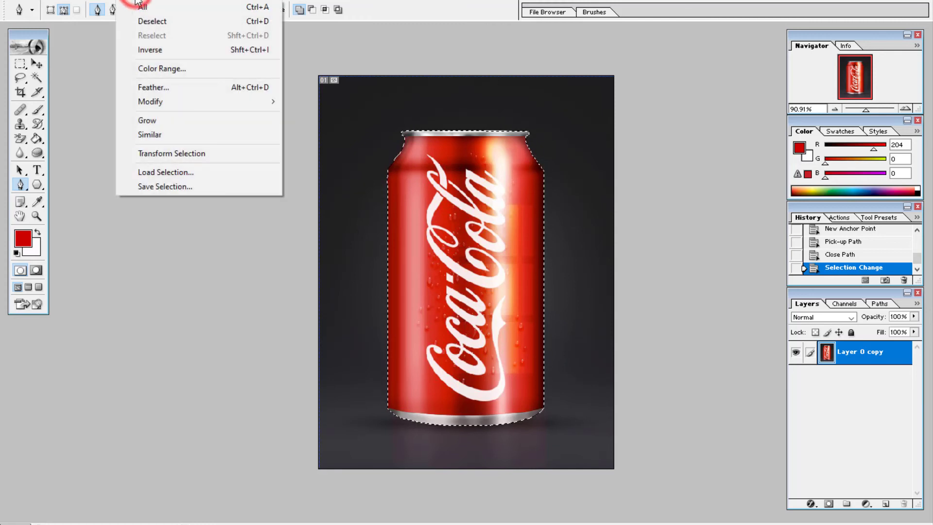
click(157, 50)
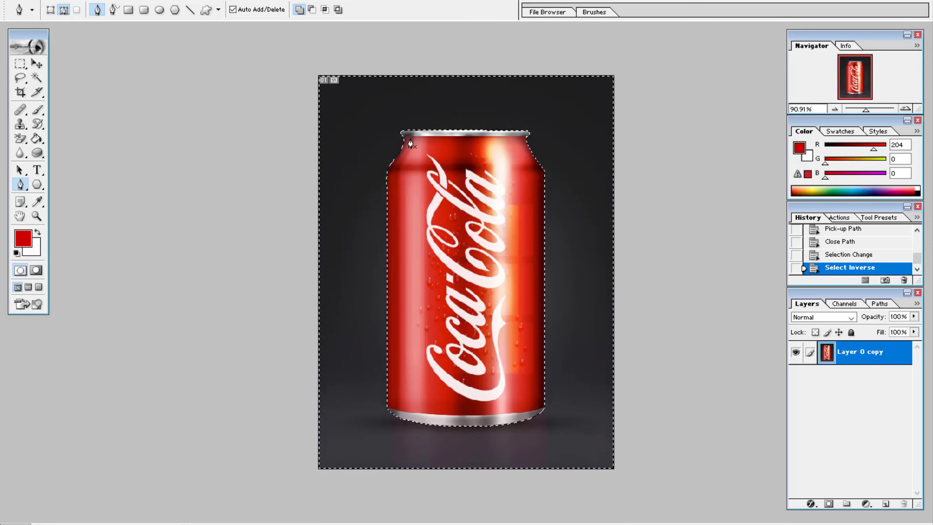
key(Delete)
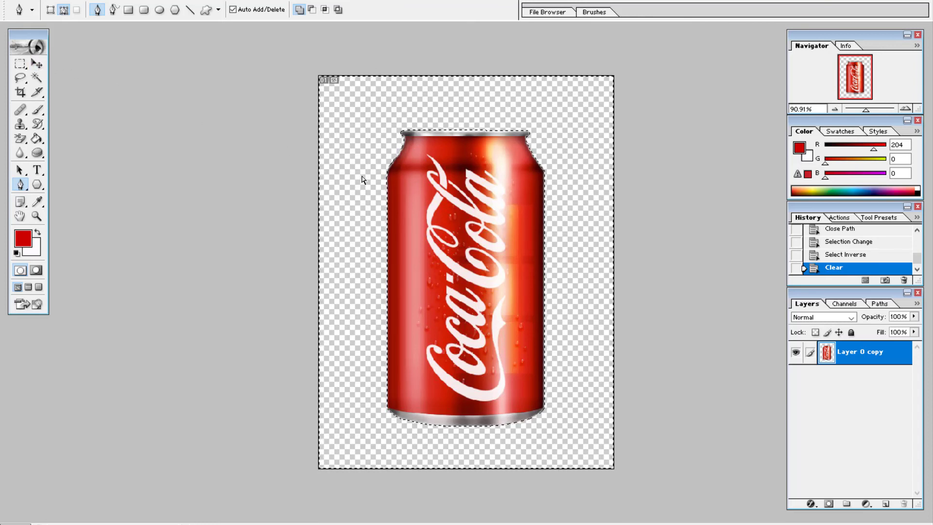
key(ctrl+d)
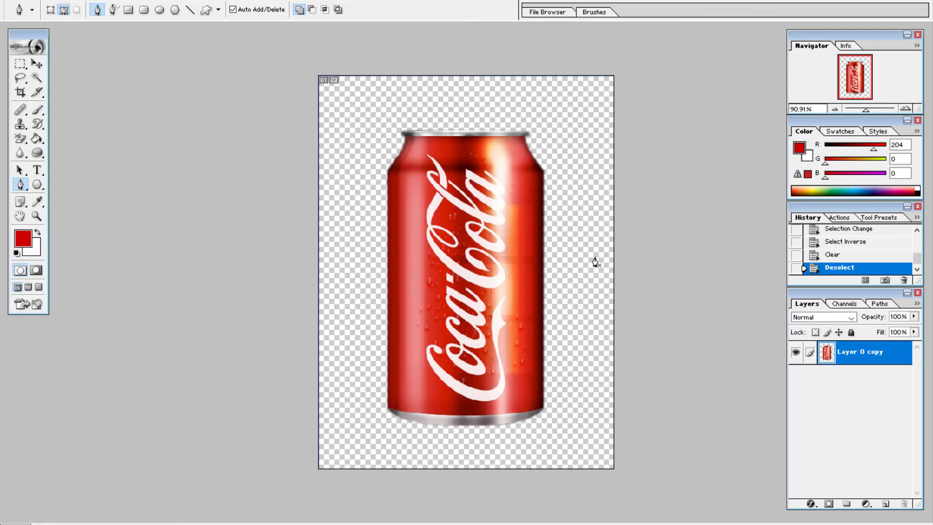
- Move the cut-out can around on the transparent canvas, finishing roughly centred horizontally
key(ctrl+plus)
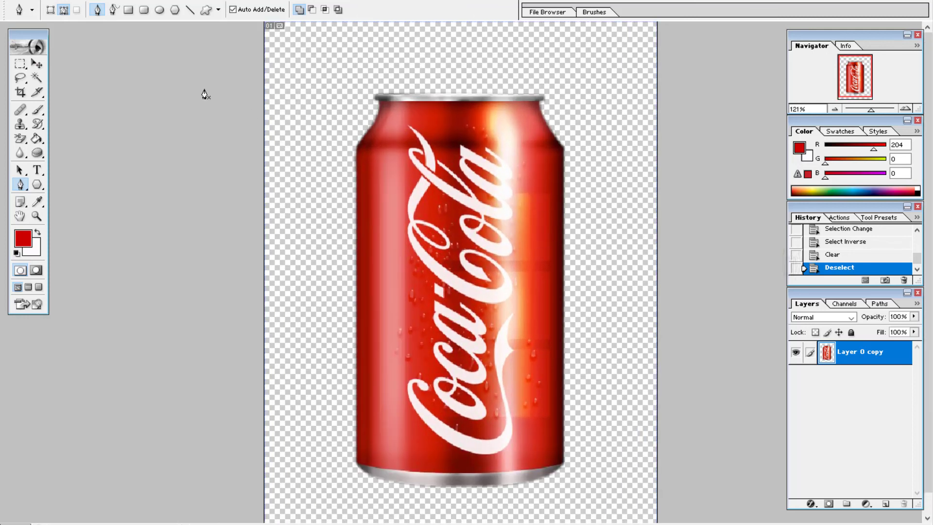
click(37, 63)
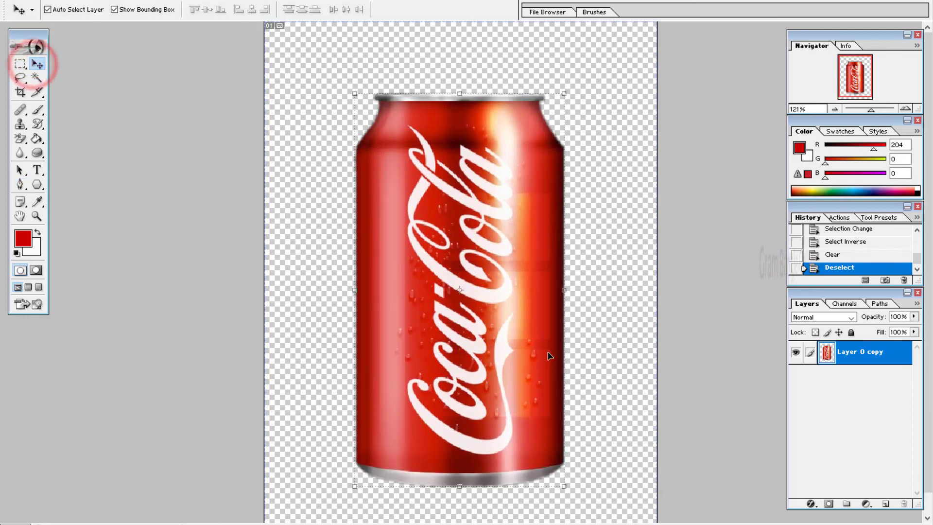
drag(479, 302, 413, 280)
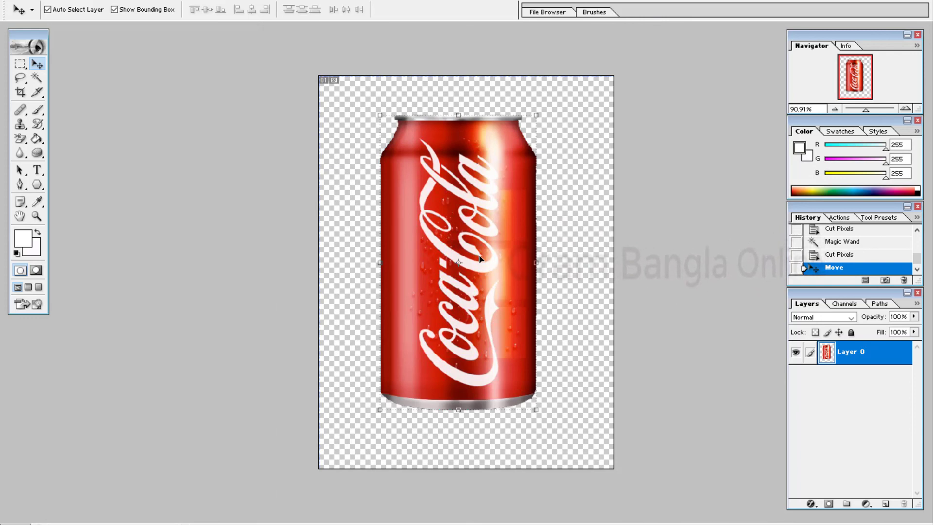
click(458, 255)
mouse_move(458, 256)
mouse_down()
mouse_move(481, 265)
mouse_move(468, 253)
mouse_up()
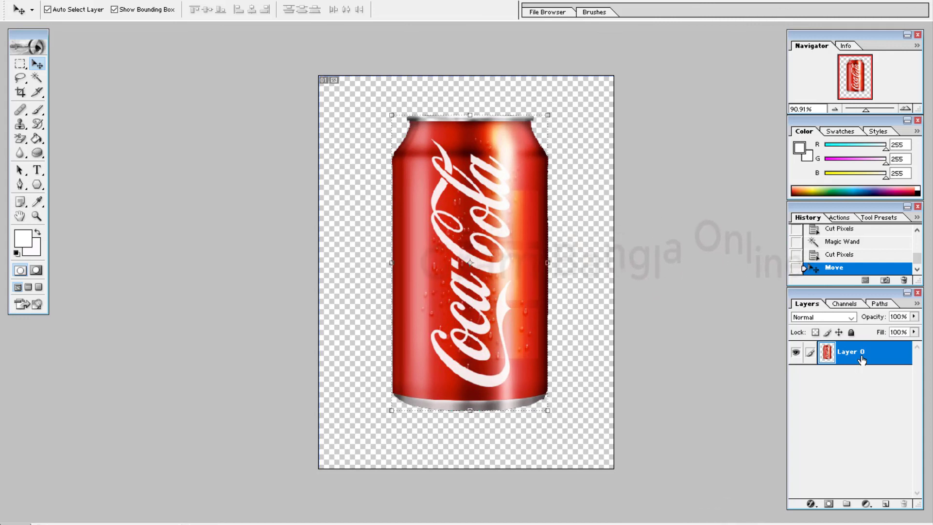
- Add a new empty layer and place it below the can's layer
click(880, 496)
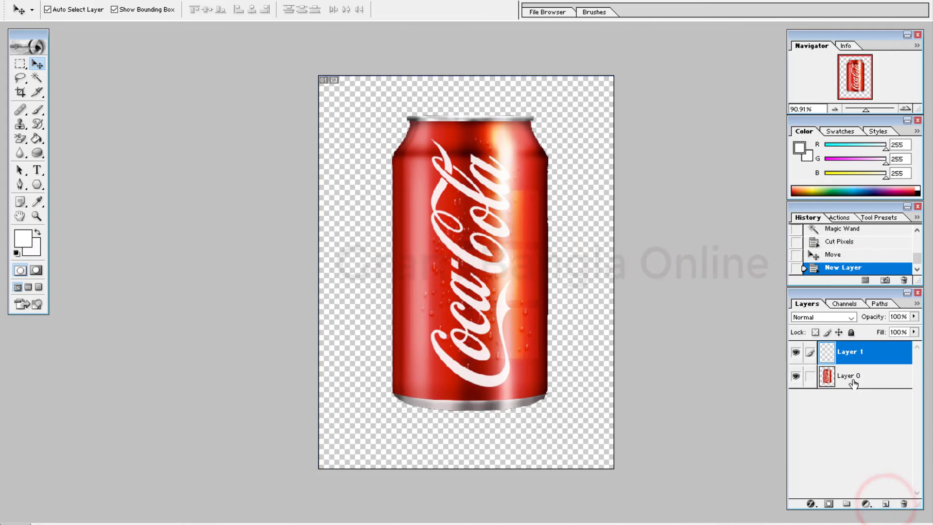
drag(848, 353, 849, 389)
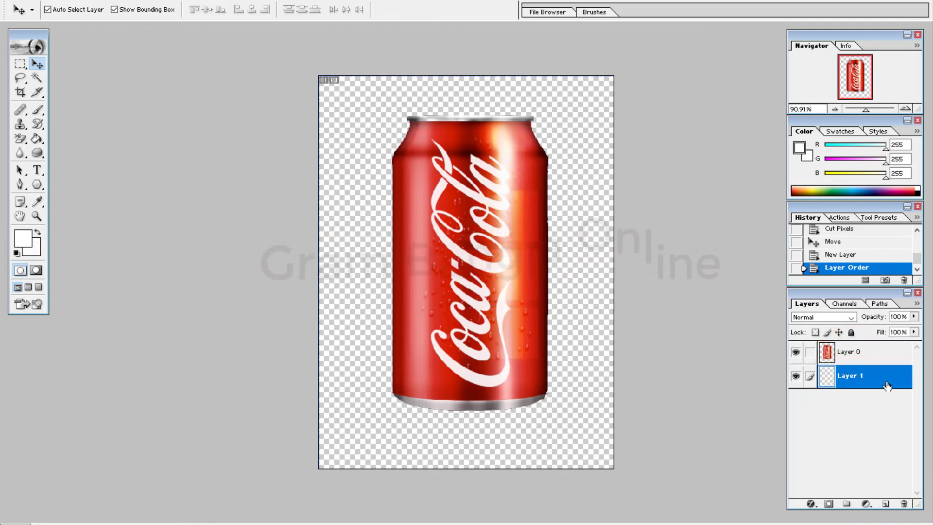
- With the can's layer temporarily hidden, marquee-select the whole canvas and fill the empty Layer 1 with white
click(796, 353)
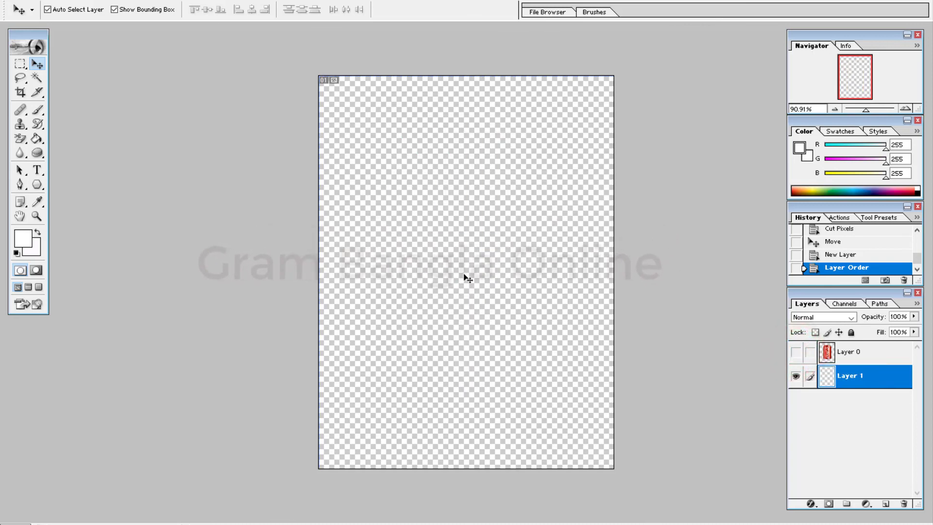
click(858, 382)
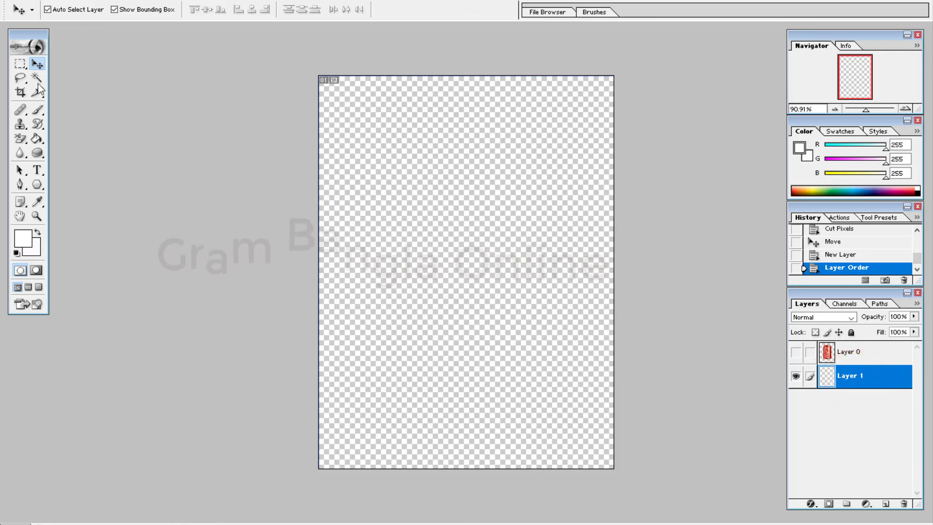
click(20, 63)
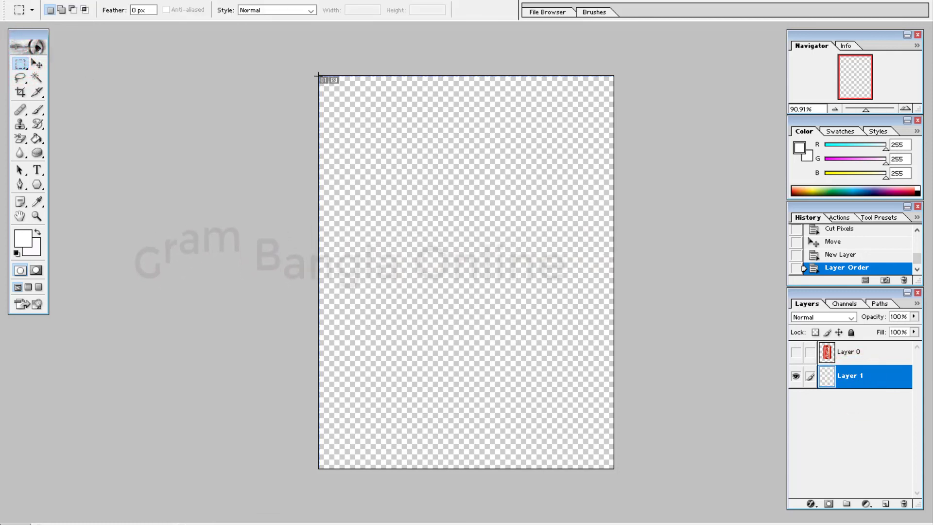
drag(318, 76, 614, 465)
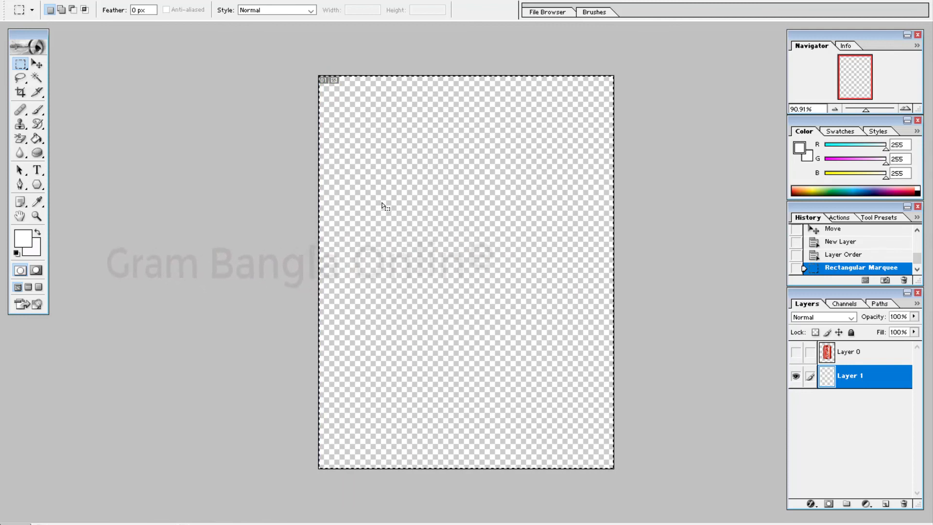
click(37, 138)
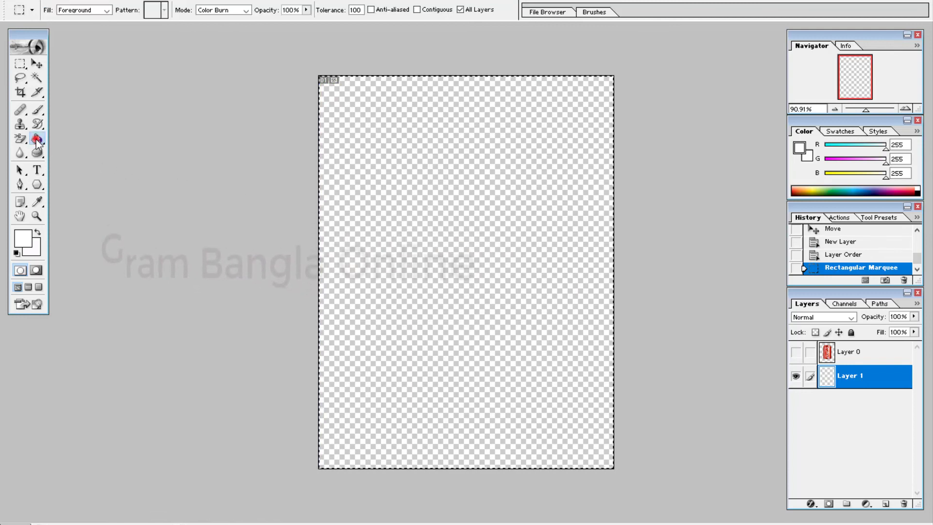
click(397, 187)
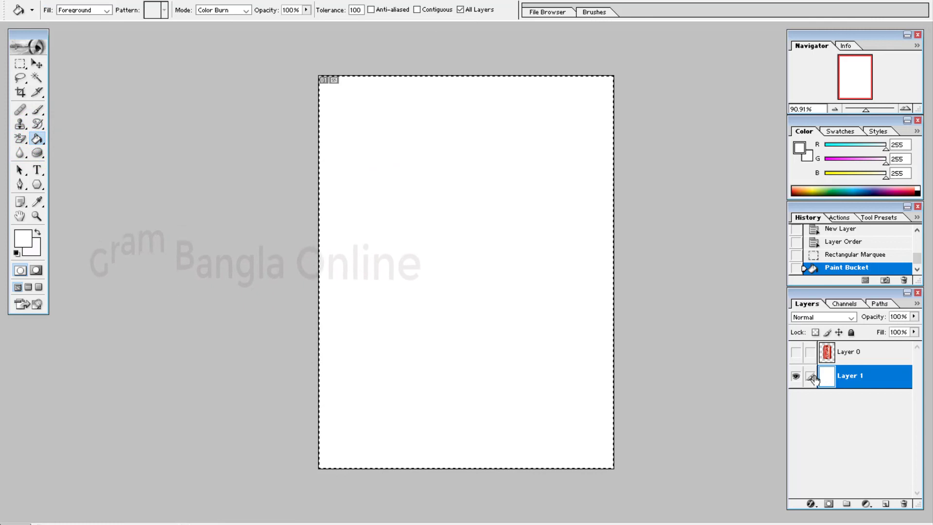
click(796, 352)
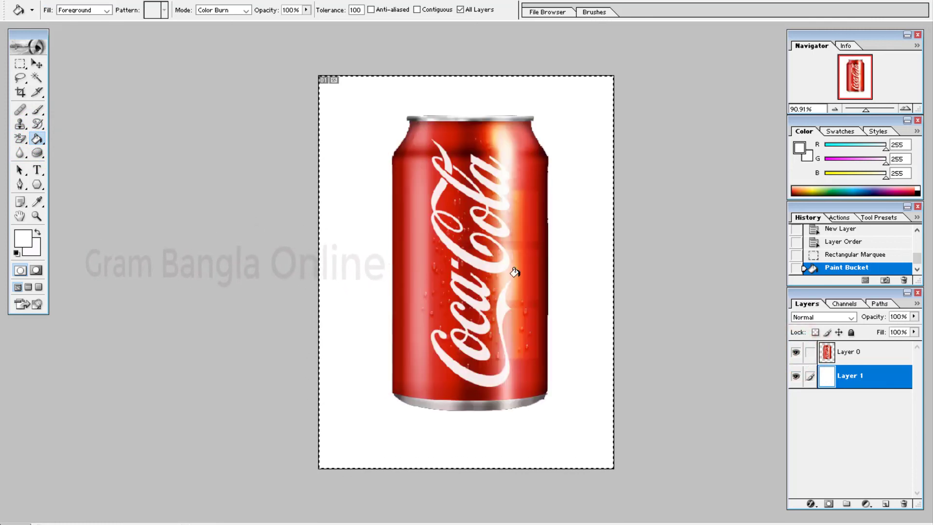